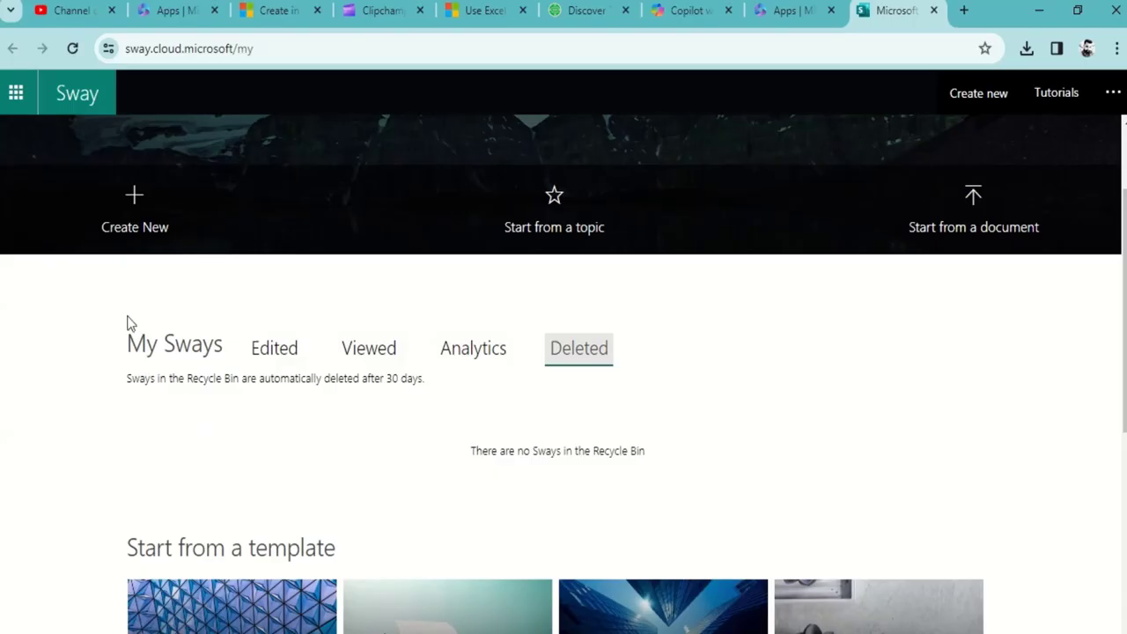
Step: Create a new blank Sway, then briefly open and close its Search this Sway bar
click(158, 208)
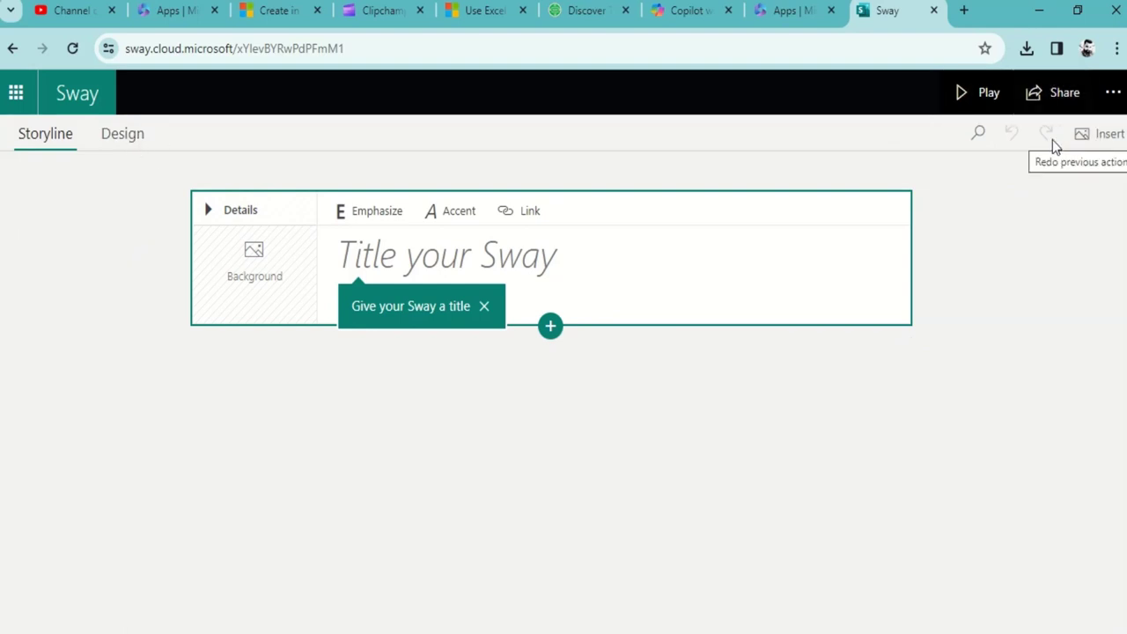
click(983, 149)
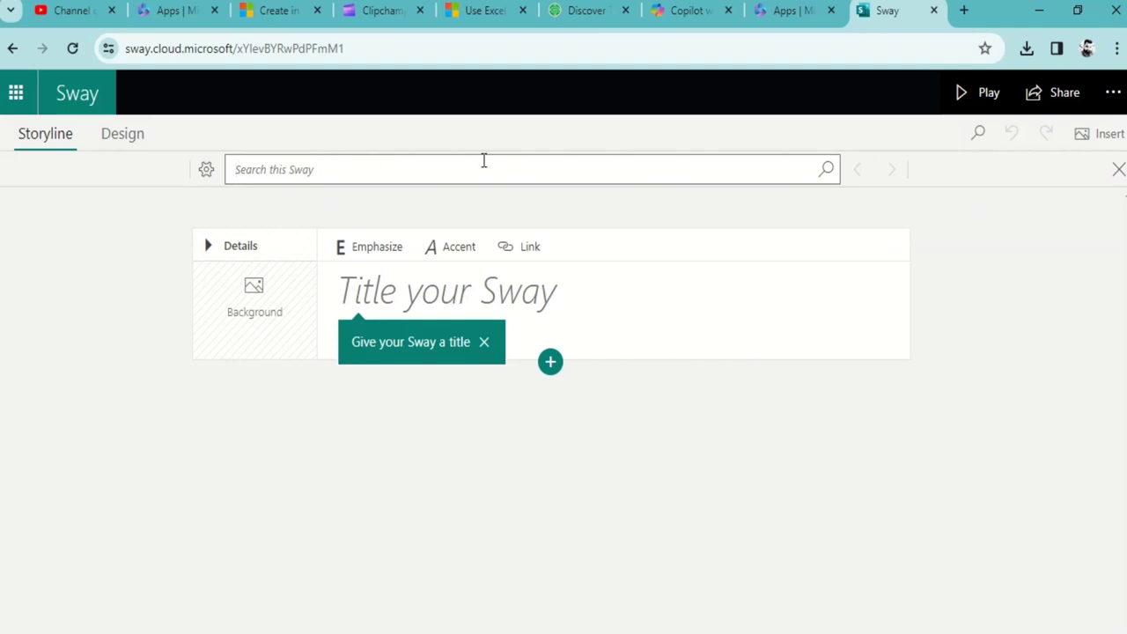
click(1119, 169)
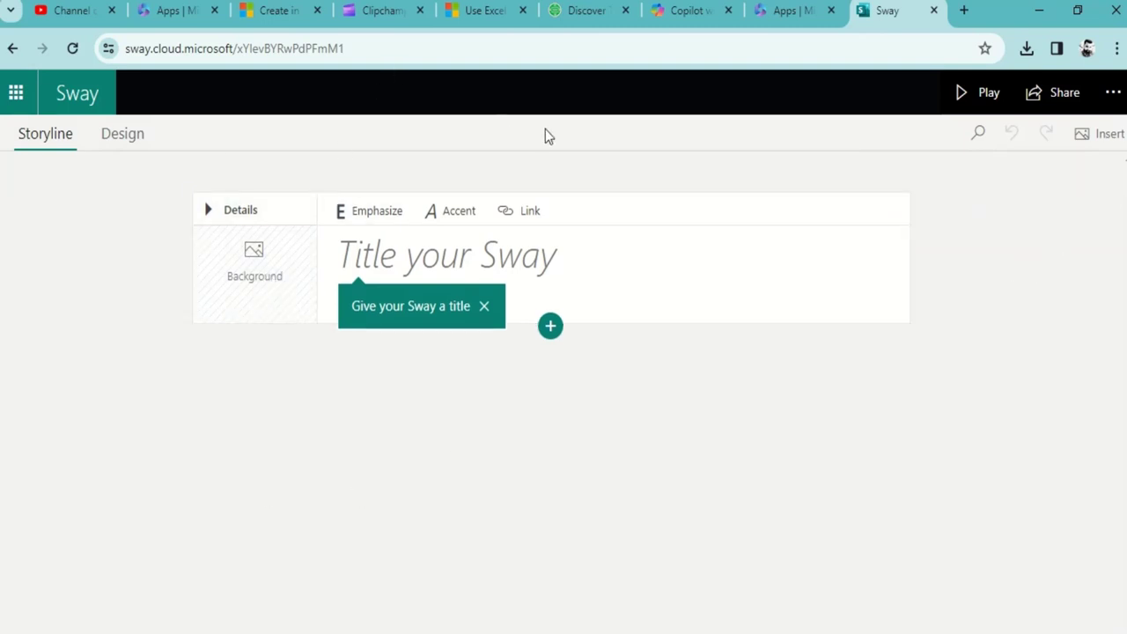
Step: Resubmit the earlier employee-trip newsletter prompt to Copilot with 'in bullets format' added
click(680, 13)
scroll(88, 402, up, 5)
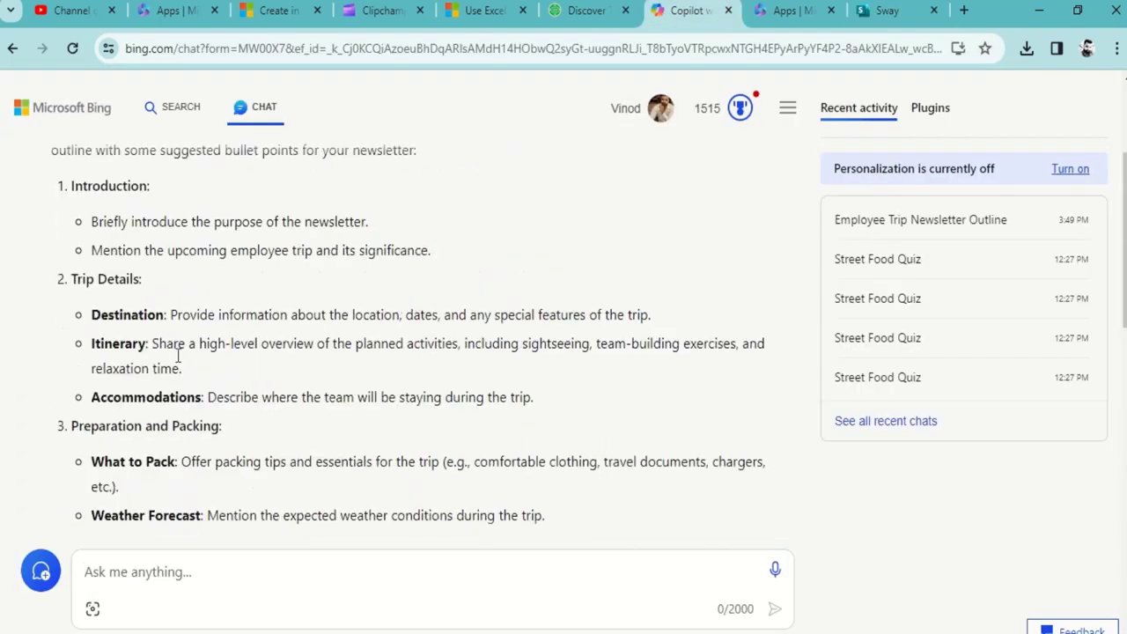
scroll(179, 360, up, 3)
mouse_move(253, 234)
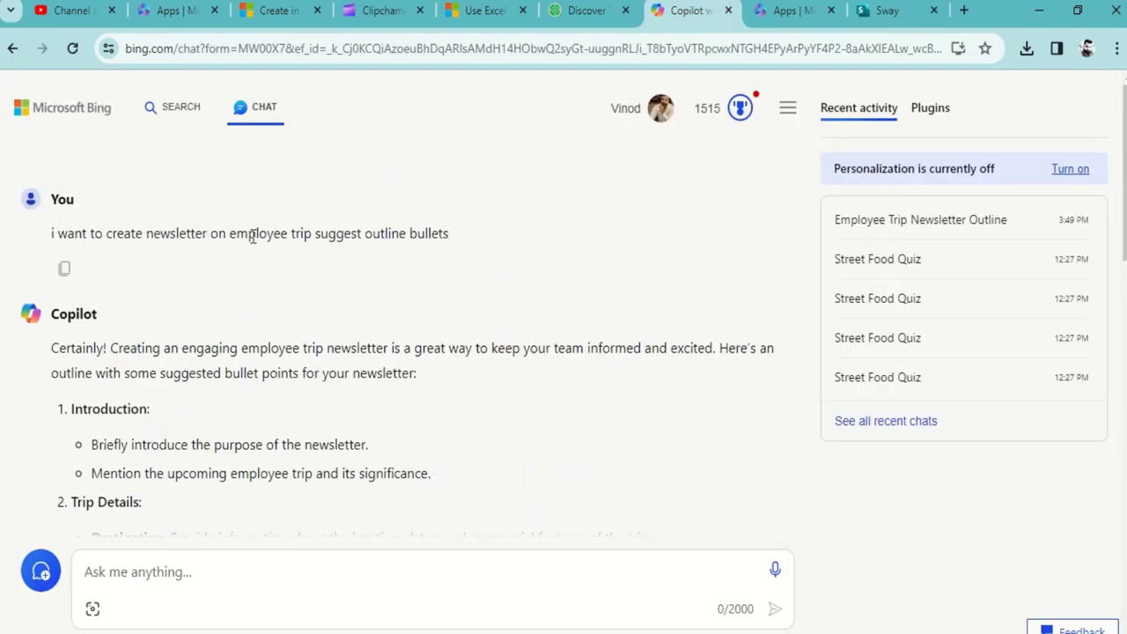
click(63, 269)
key(ctrl+v)
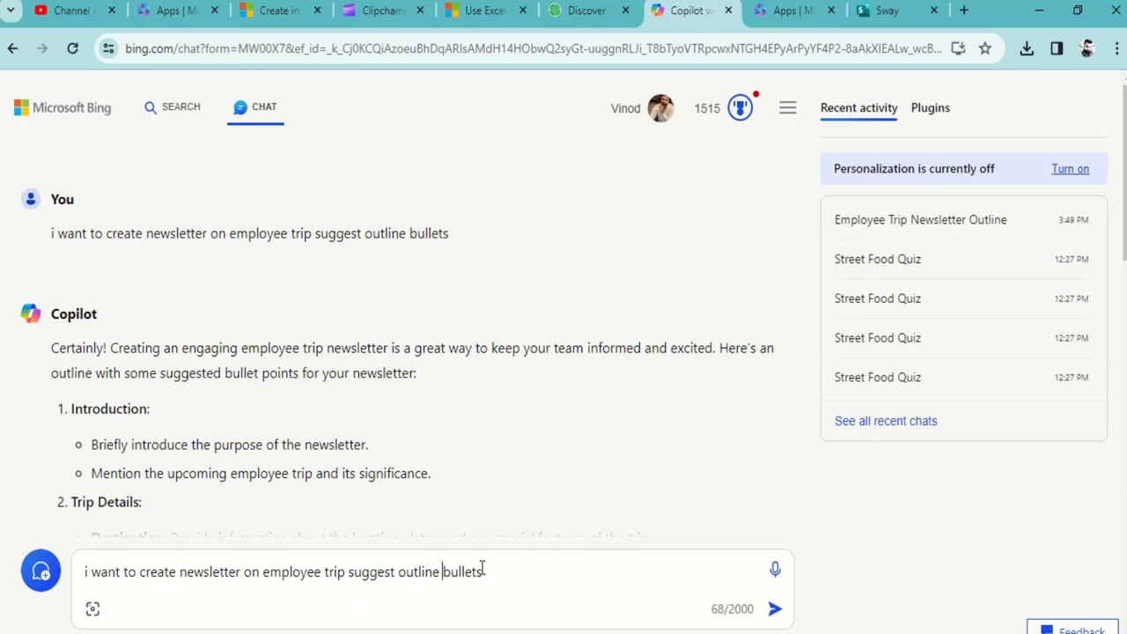
text(in)
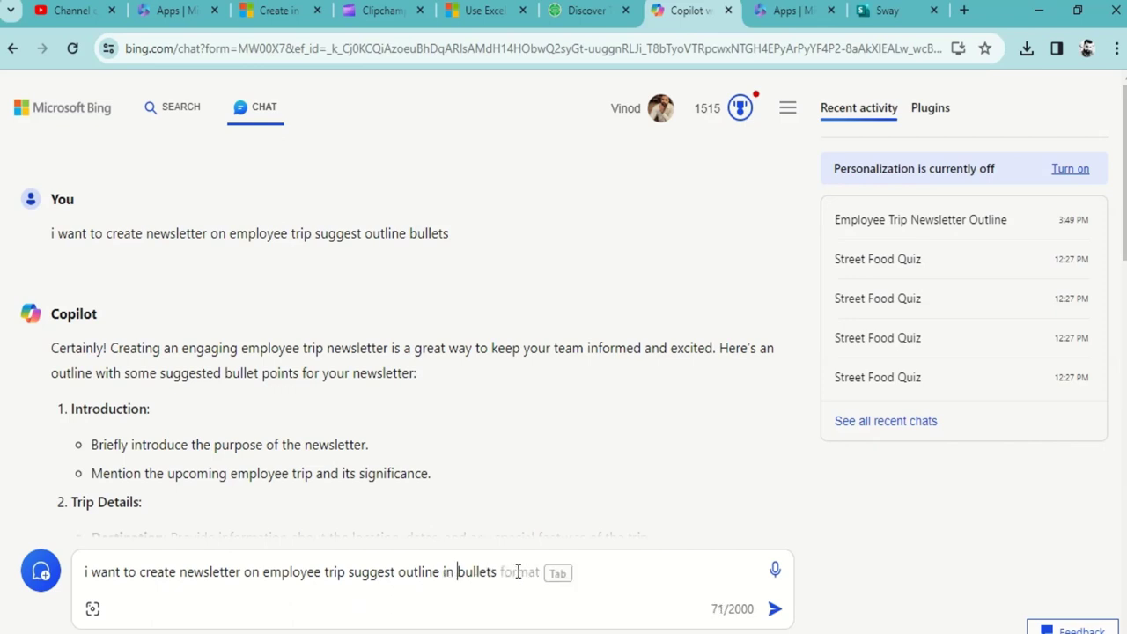
key(Tab)
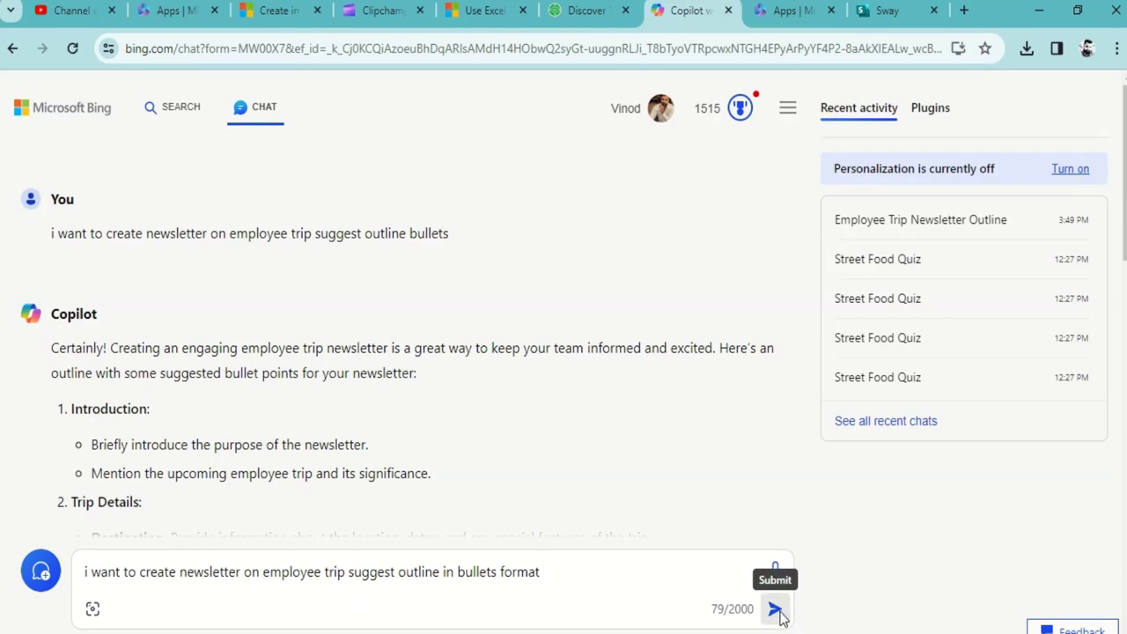
click(775, 610)
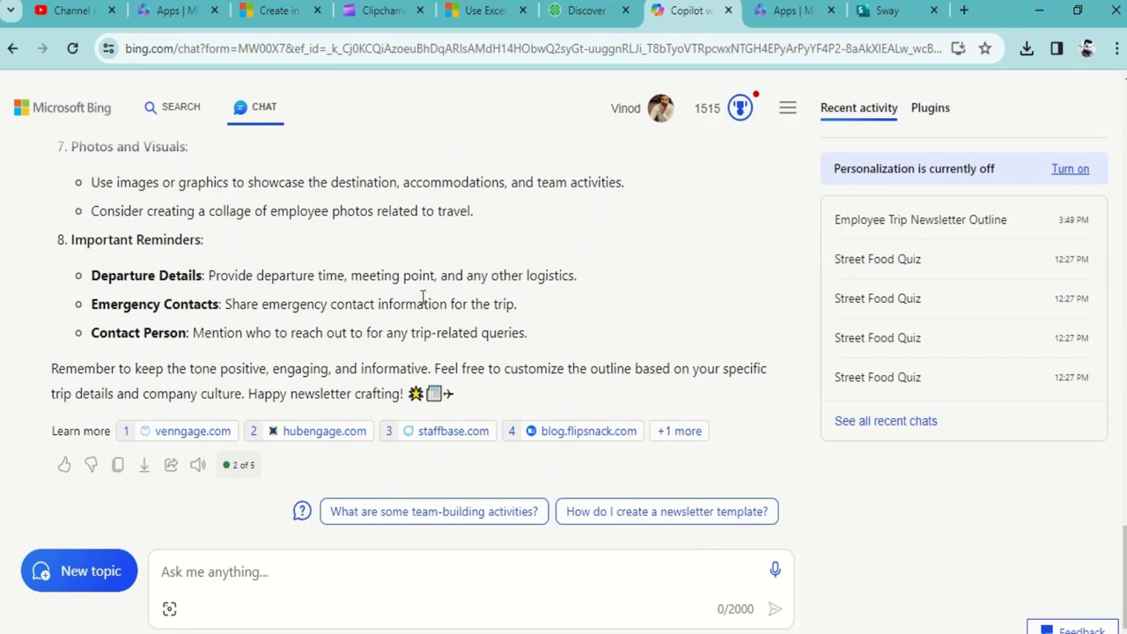
Step: Scroll back to the top of Copilot's new bulleted outline answer
scroll(440, 304, up, 5)
scroll(458, 308, up, 5)
scroll(471, 322, up, 4)
scroll(476, 333, down, 5)
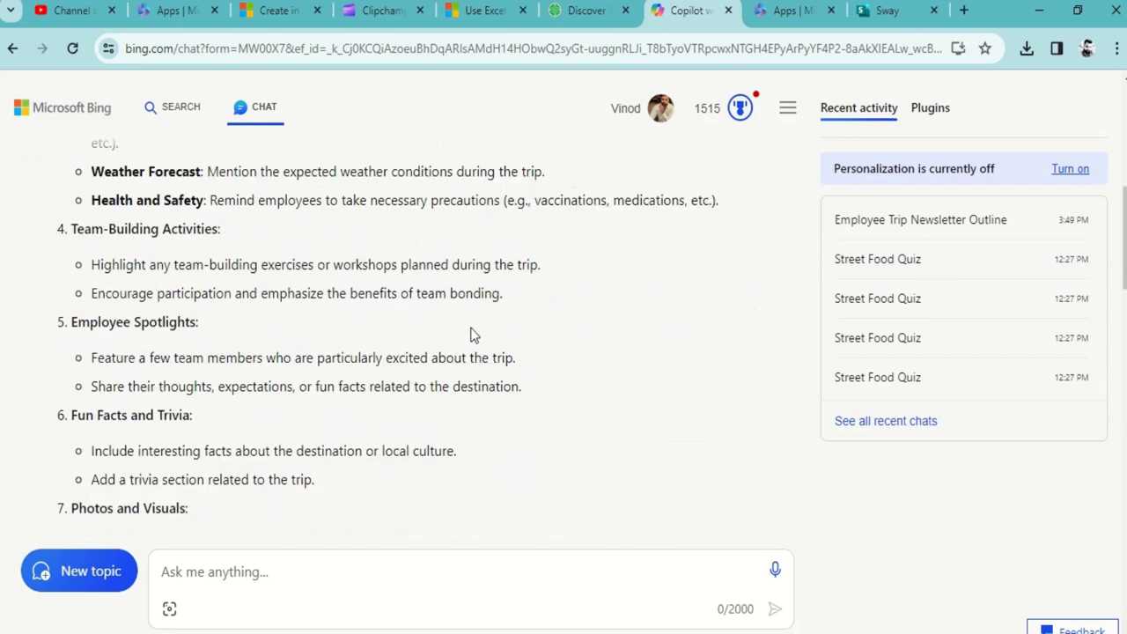
scroll(471, 335, up, 5)
scroll(470, 335, up, 2)
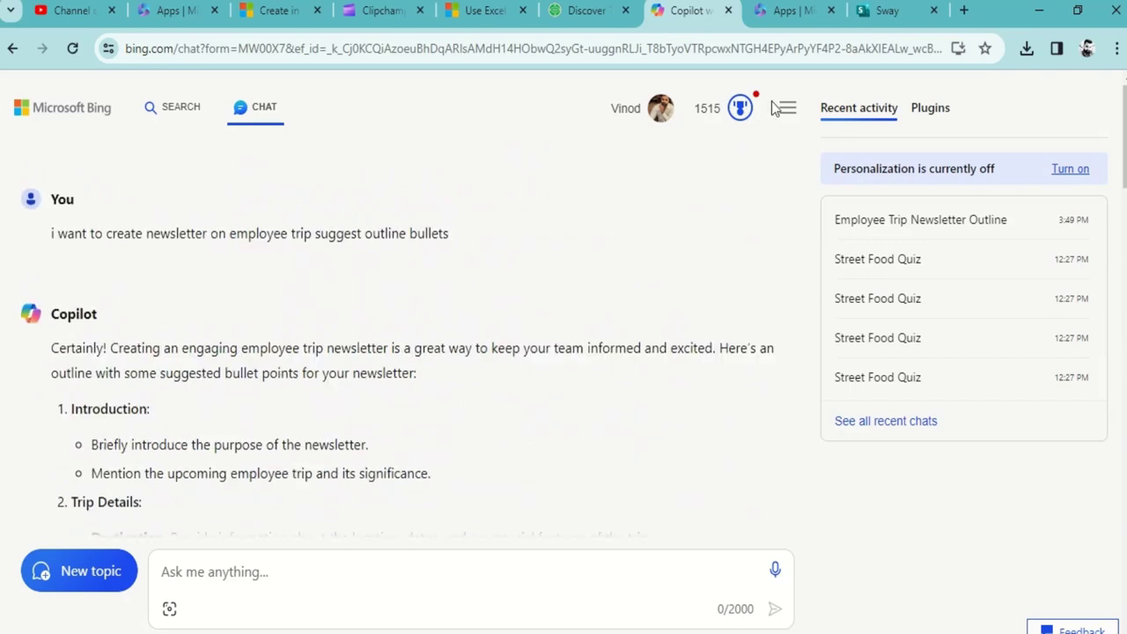
Step: In a new Chrome tab, run a Google search for 'copilot'
click(966, 12)
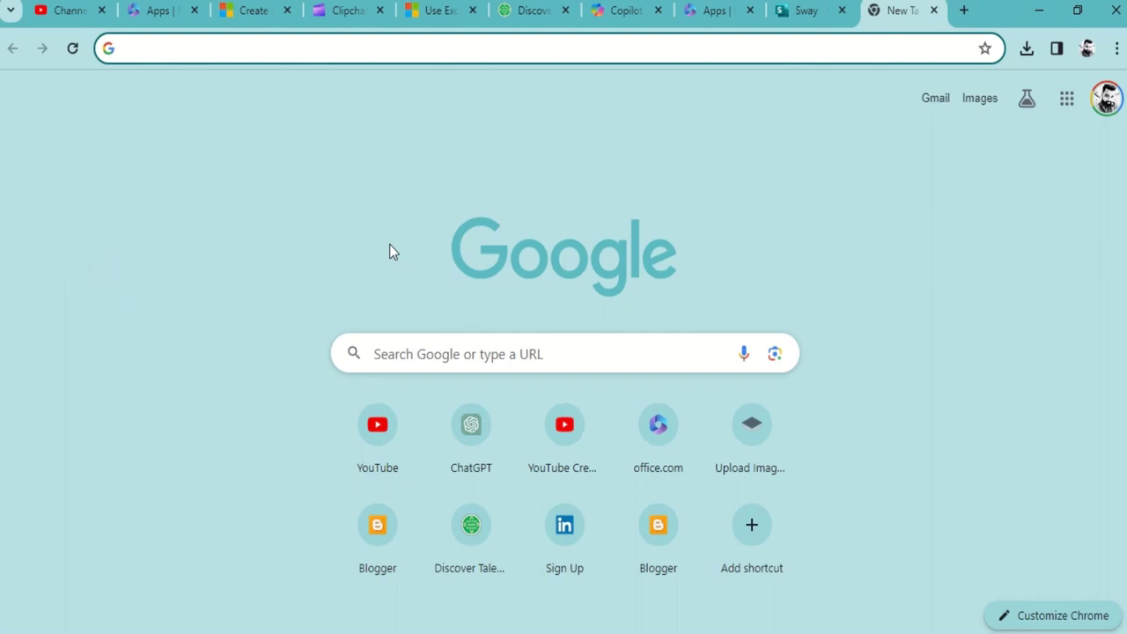
click(401, 351)
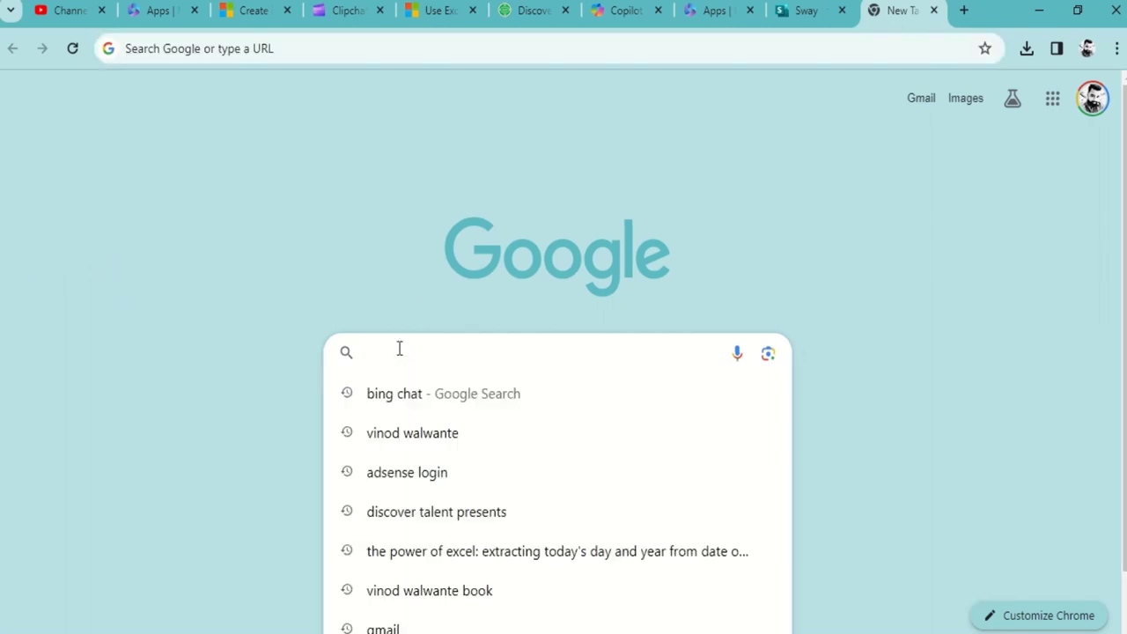
text(co )
text(pi)
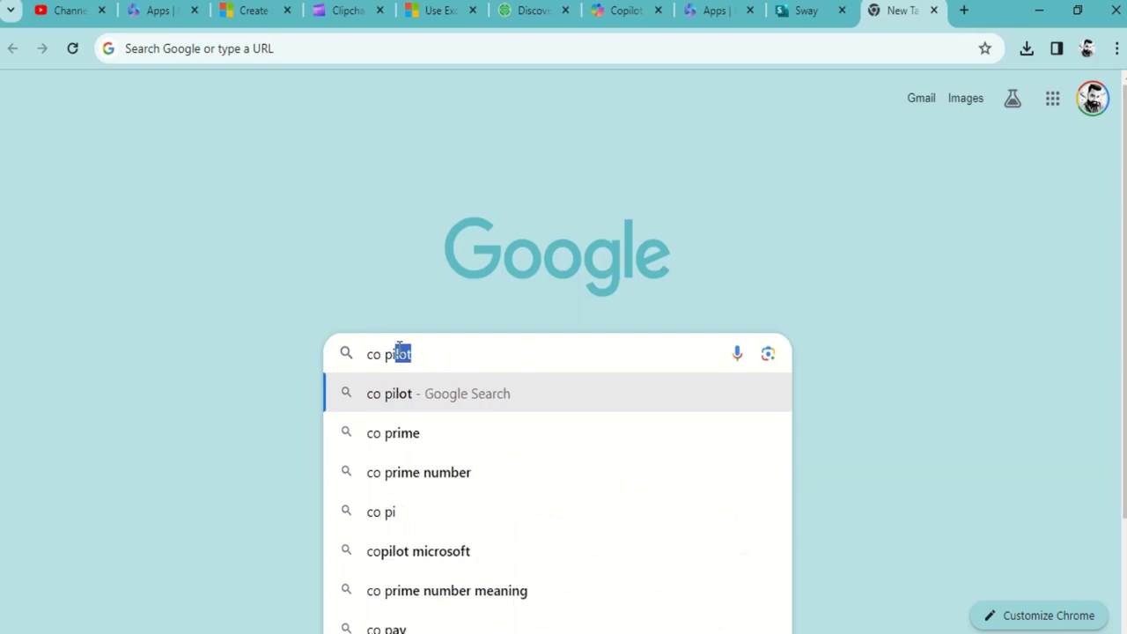
key(BackSpace)
key(BackSpace)
key(BackSpace)
key(BackSpace)
text(pio)
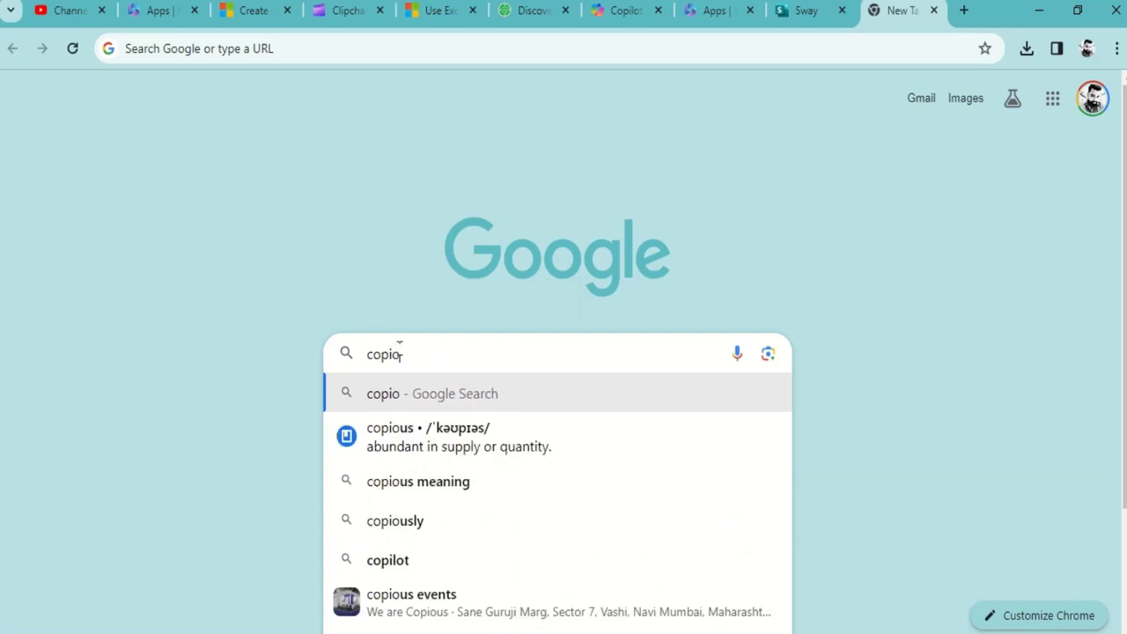
text(lot)
key(BackSpace)
key(BackSpace)
key(BackSpace)
key(BackSpace)
text(l)
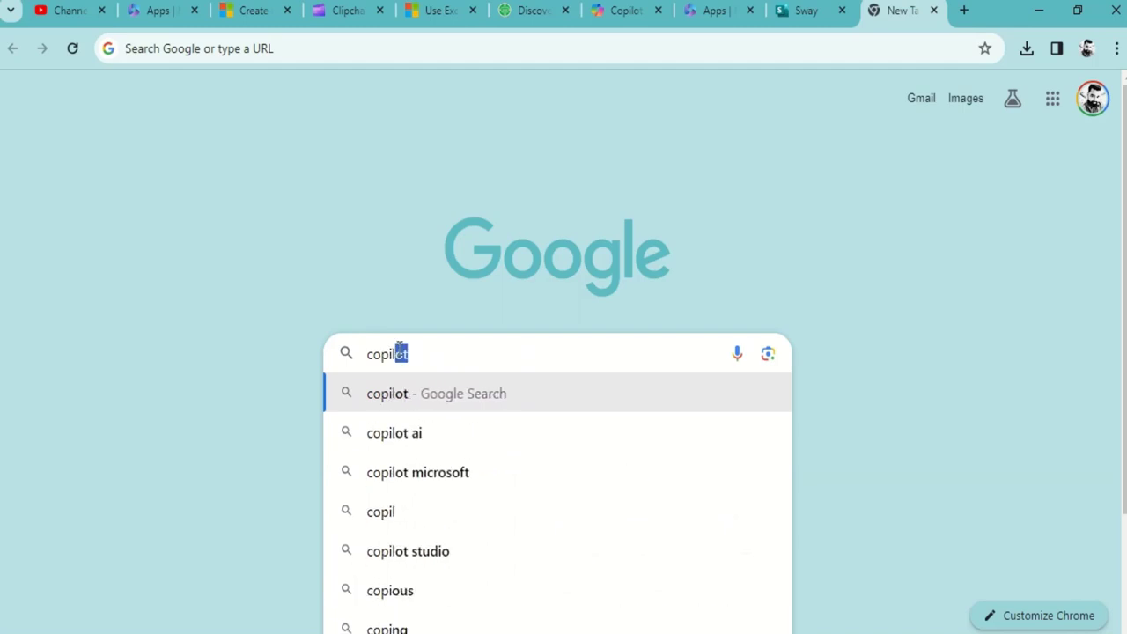
text(ot)
key(Return)
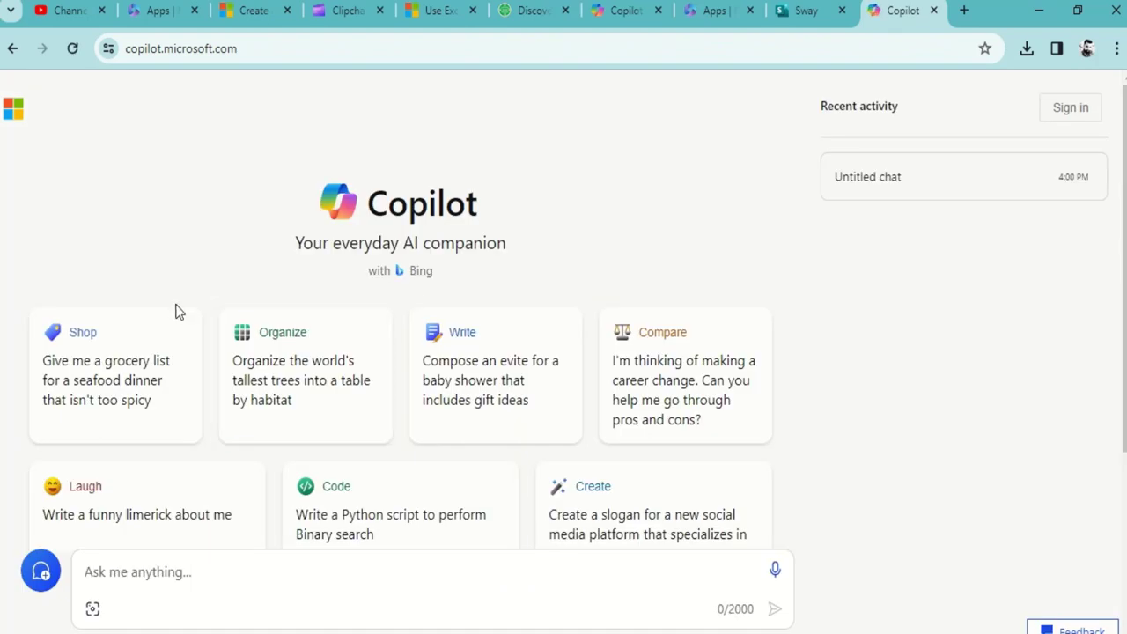
Step: Look back over the Copilot outline and select its Introduction heading
scroll(538, 255, down, 2)
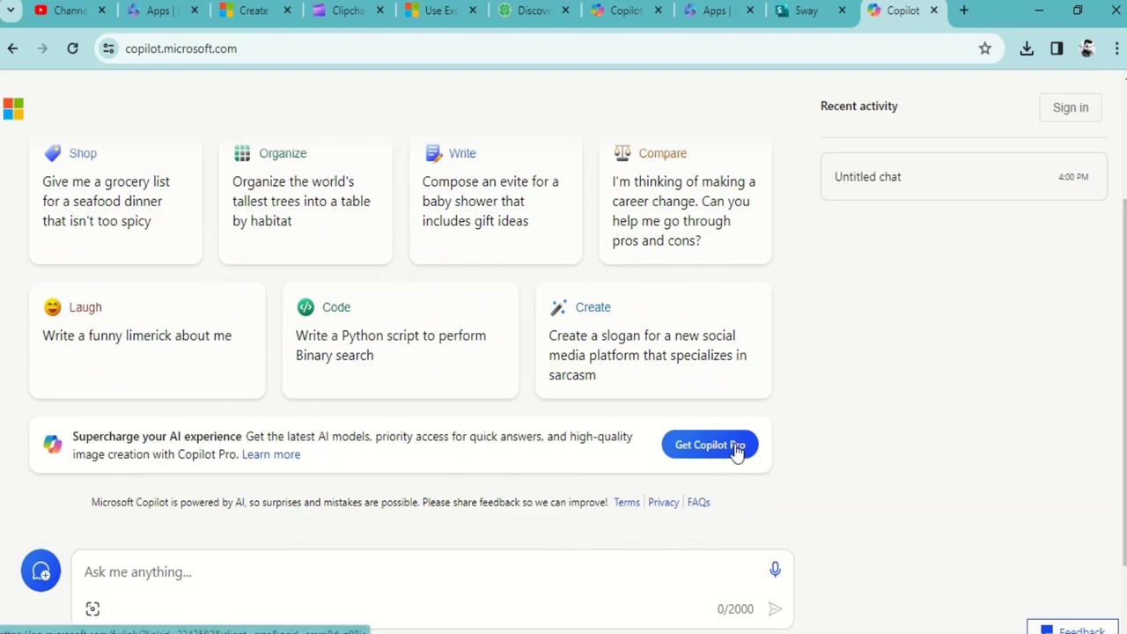
click(423, 569)
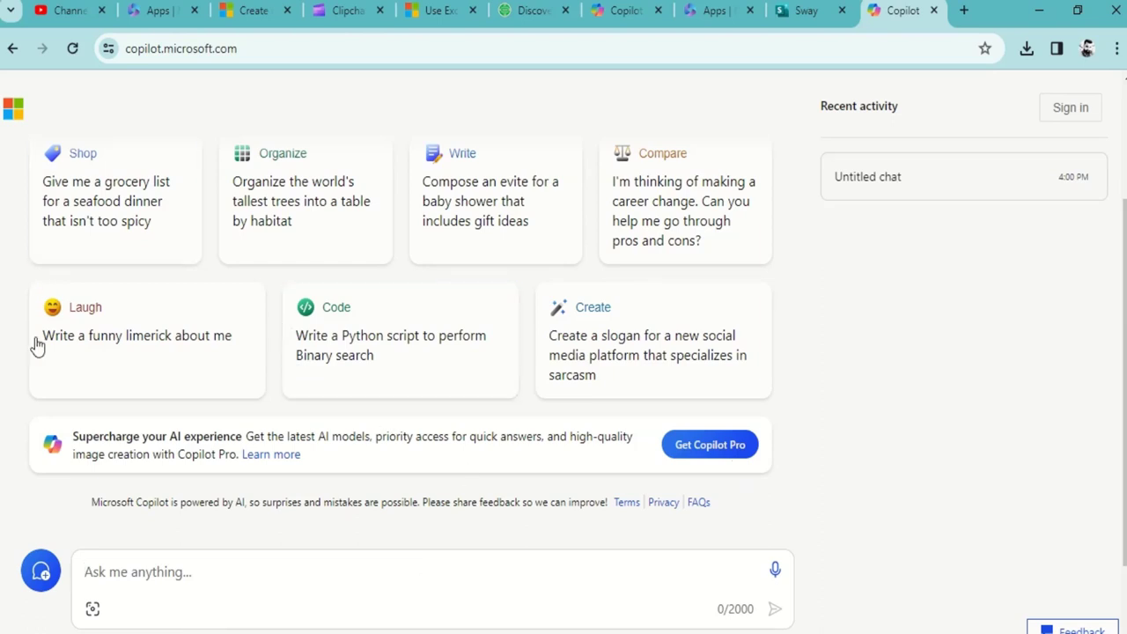
scroll(106, 361, up, 1)
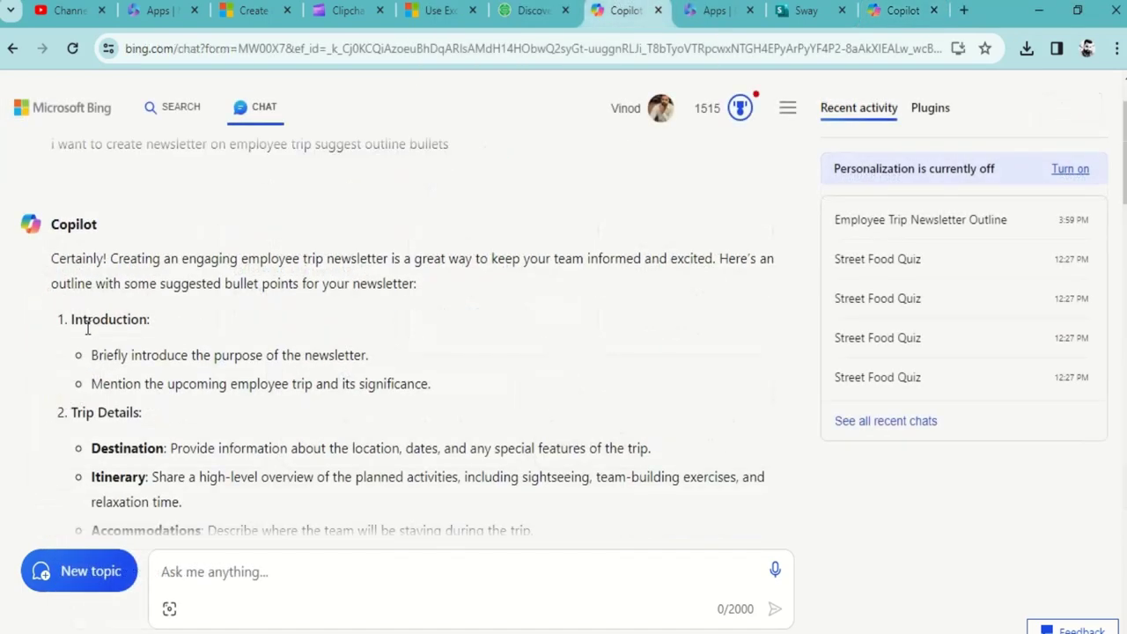
double_click(102, 321)
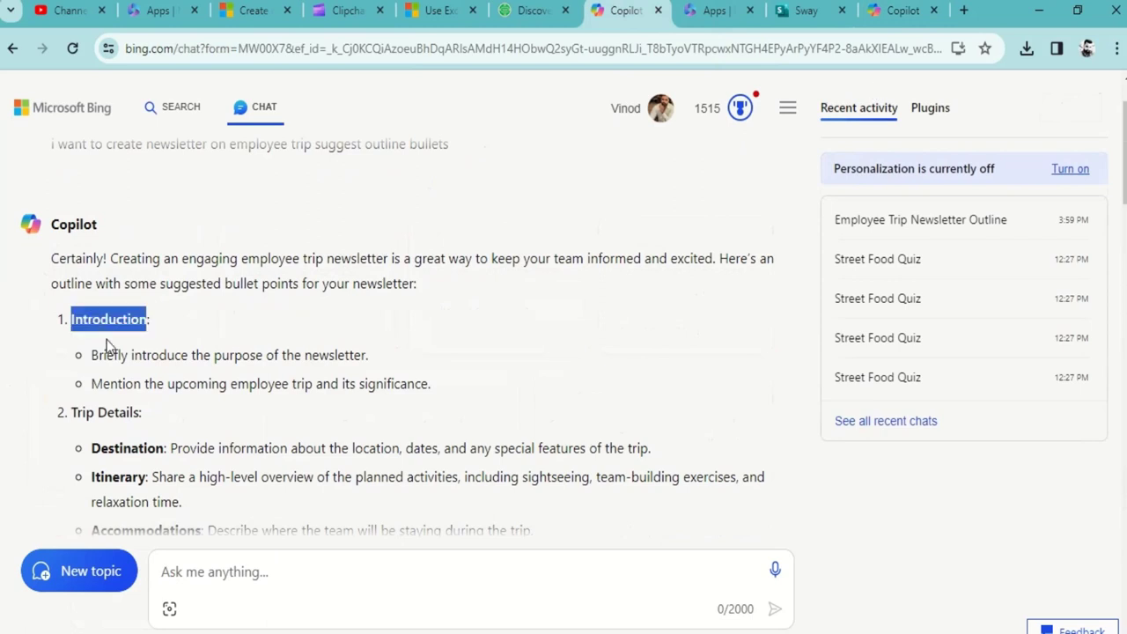
click(907, 11)
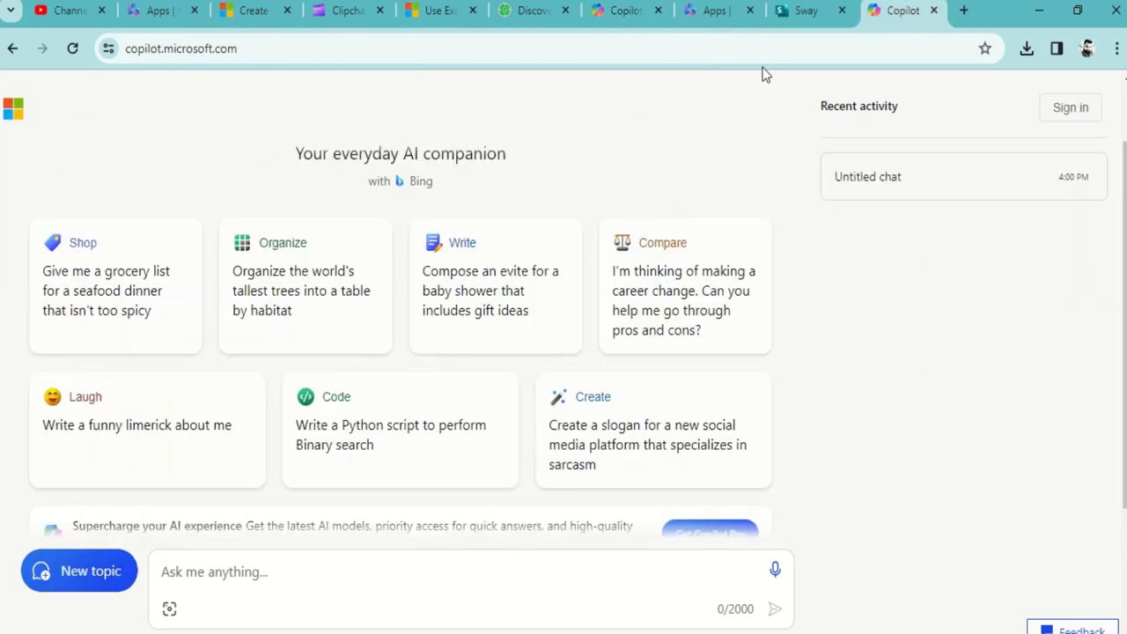
Step: Title the Sway card 'Introduction' and start adding a background image
click(816, 19)
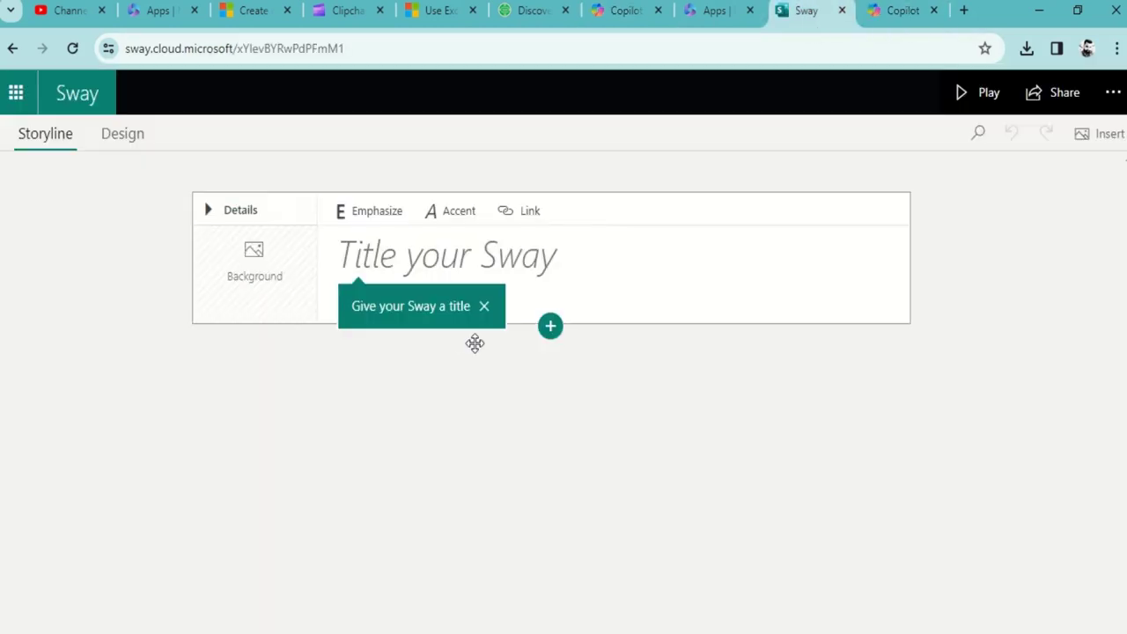
click(436, 259)
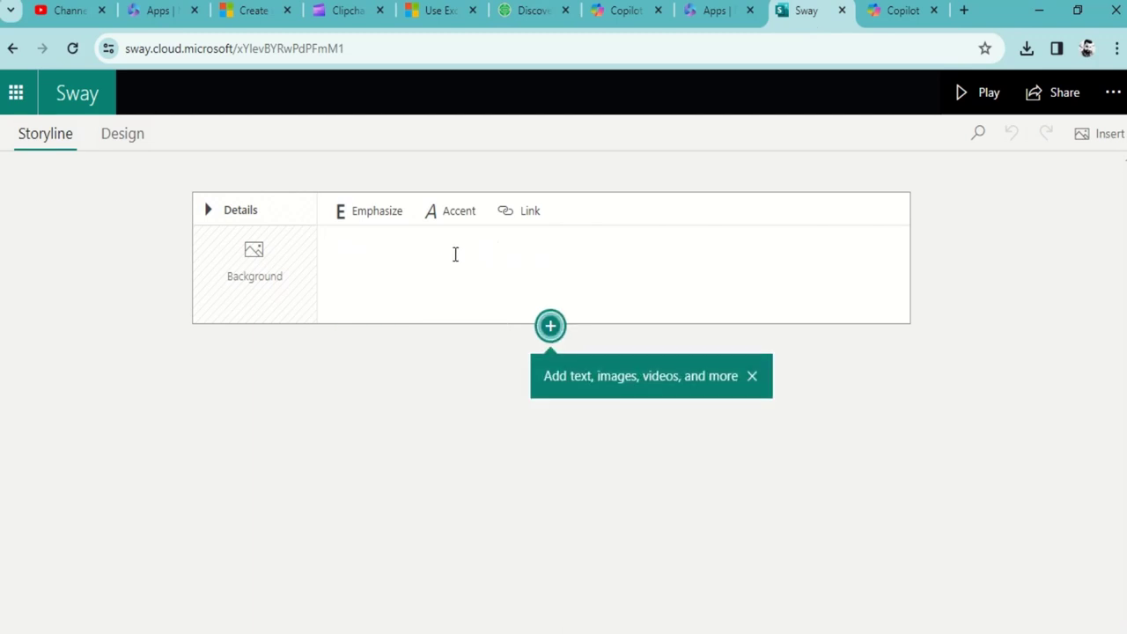
text(Introduction)
key(ctrl+a)
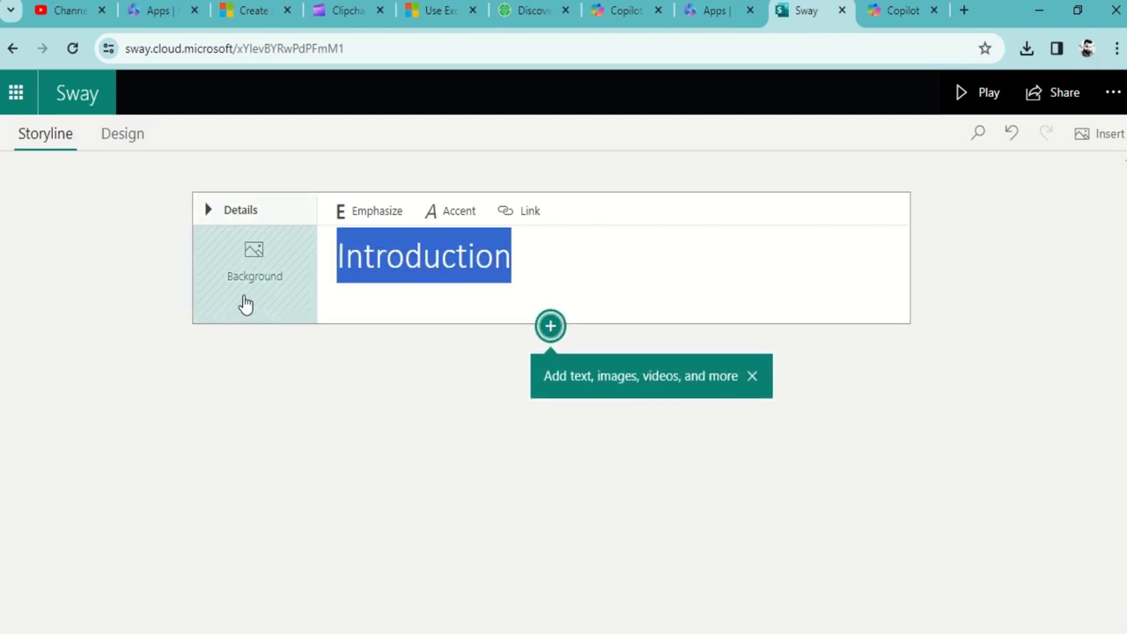
click(262, 280)
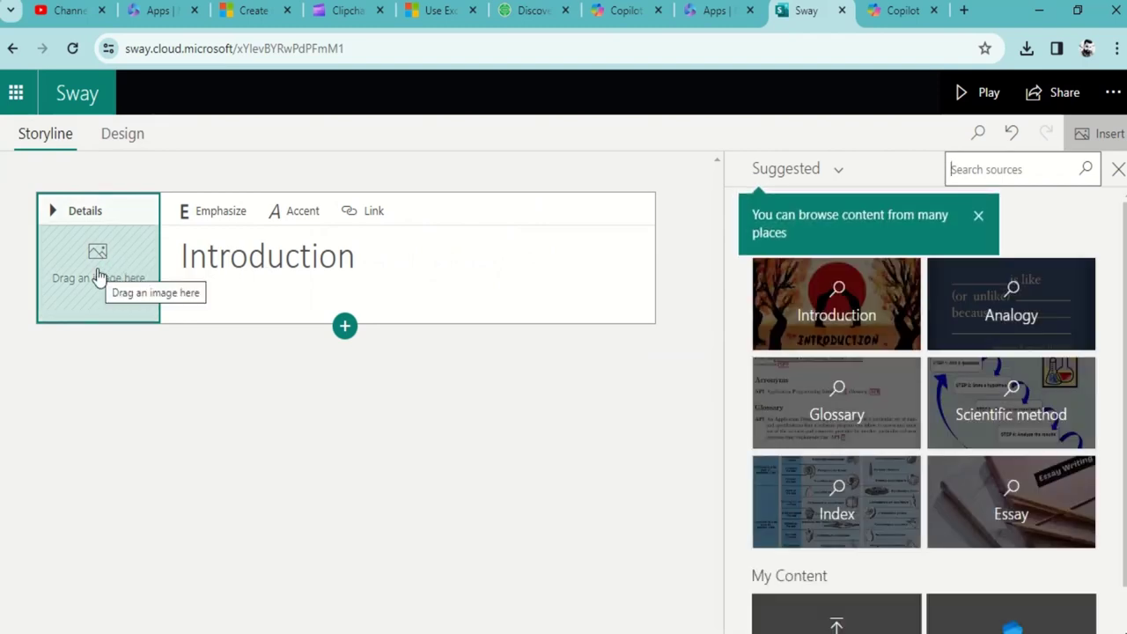
Step: Search the Insert pane for 'Trip' images and add the beach photo to the card
click(978, 216)
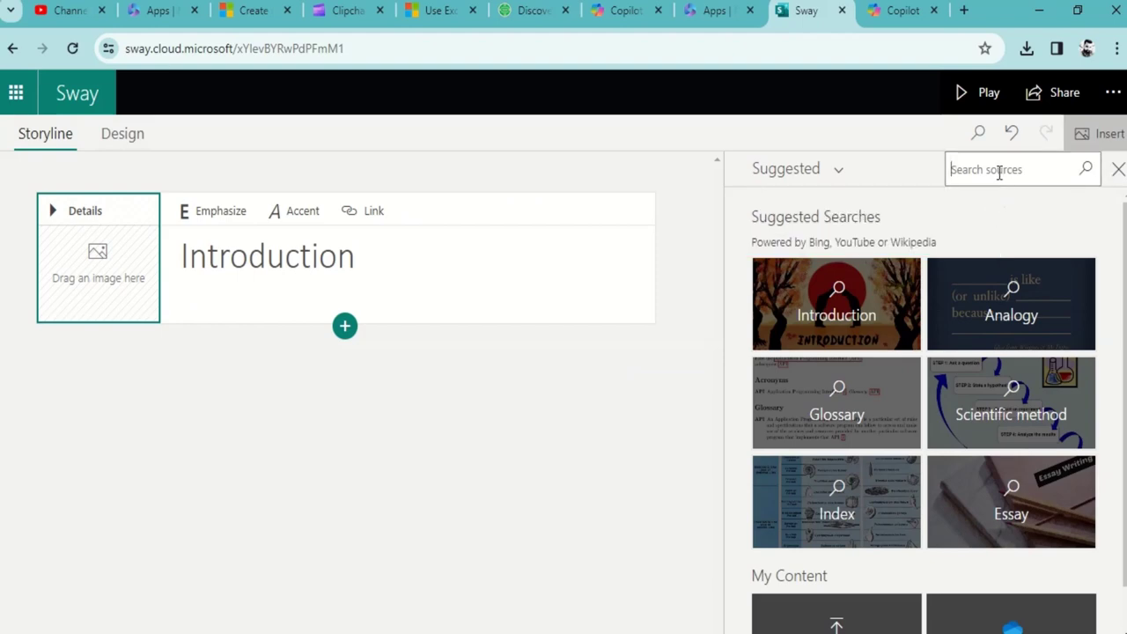
text(Trip)
key(Return)
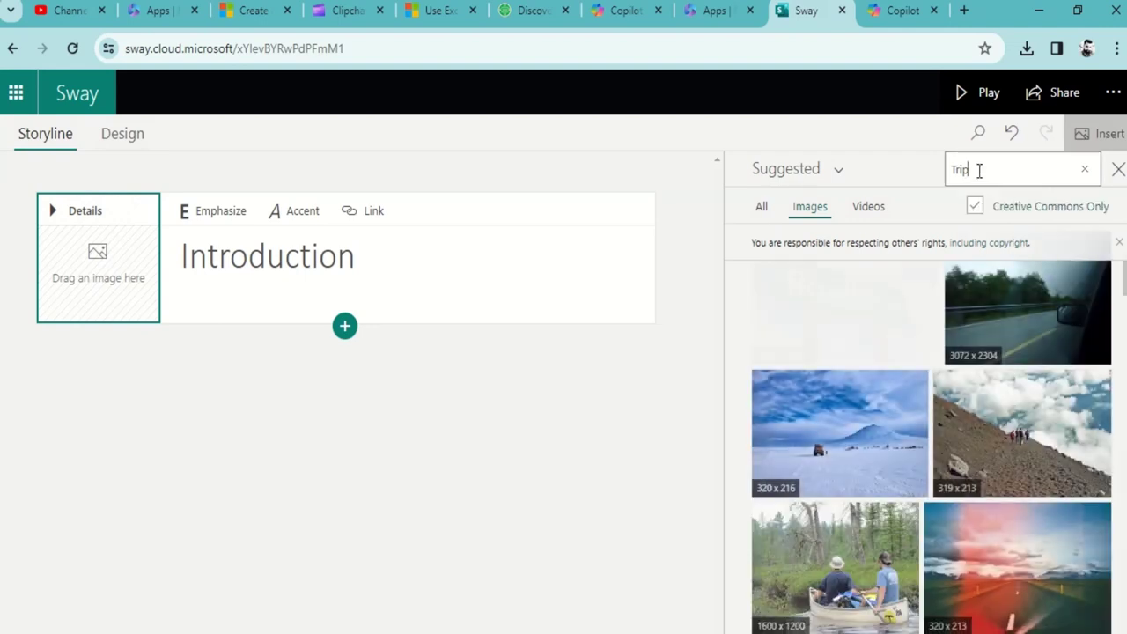
scroll(890, 369, down, 2)
scroll(907, 414, down, 1)
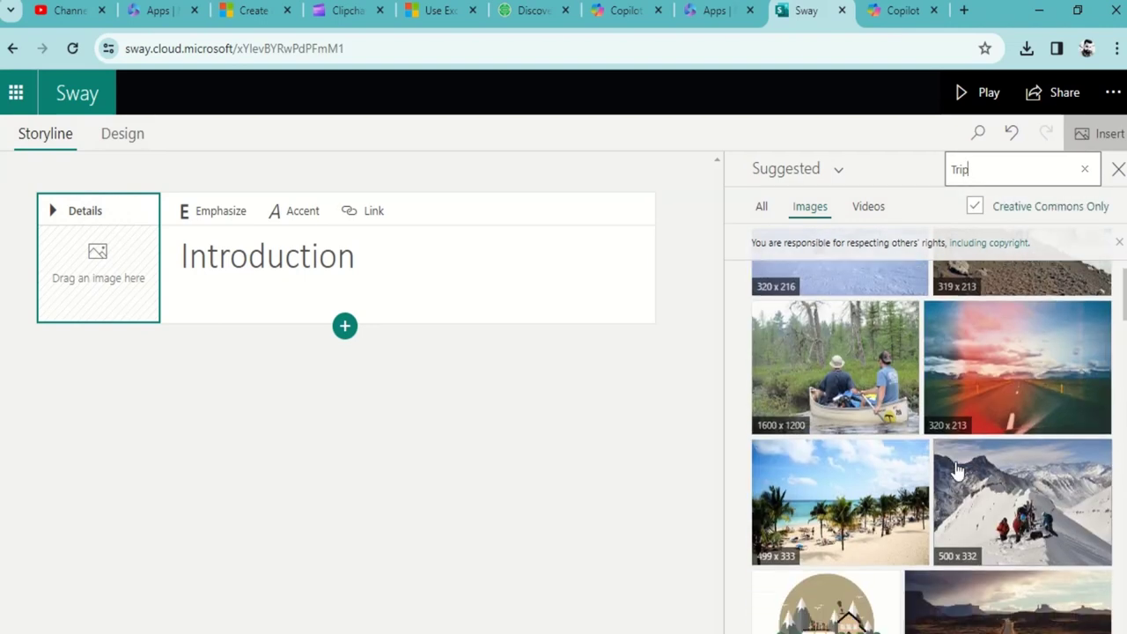
scroll(919, 450, down, 1)
click(868, 348)
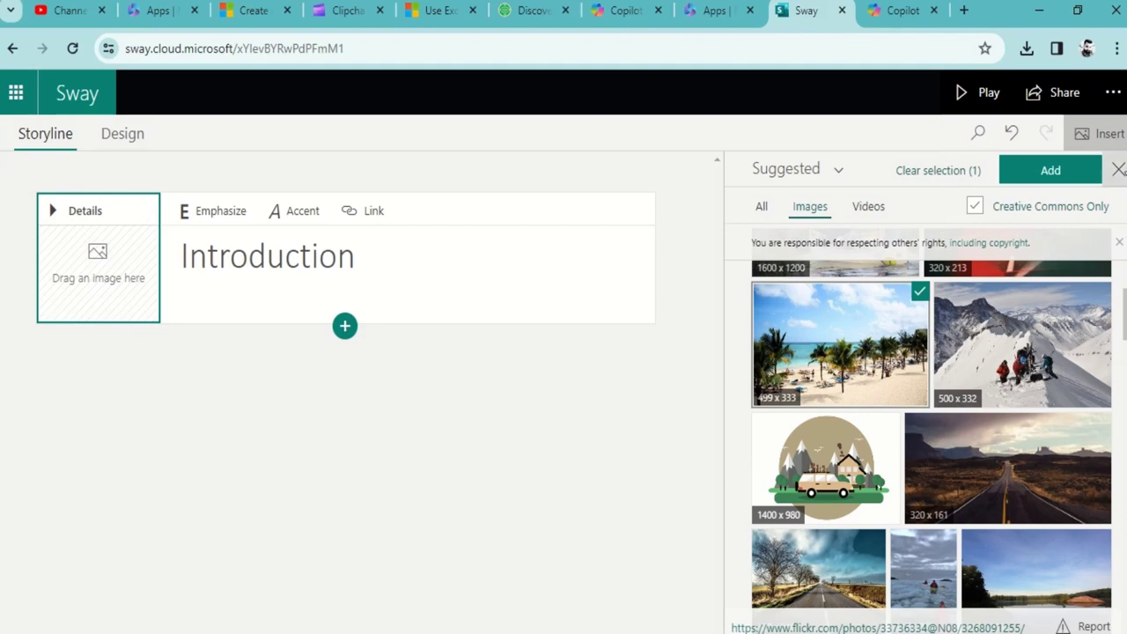
click(1071, 176)
Step: Click into the Introduction heading, then glance at and close the Microsoft 365 apps tab
click(428, 259)
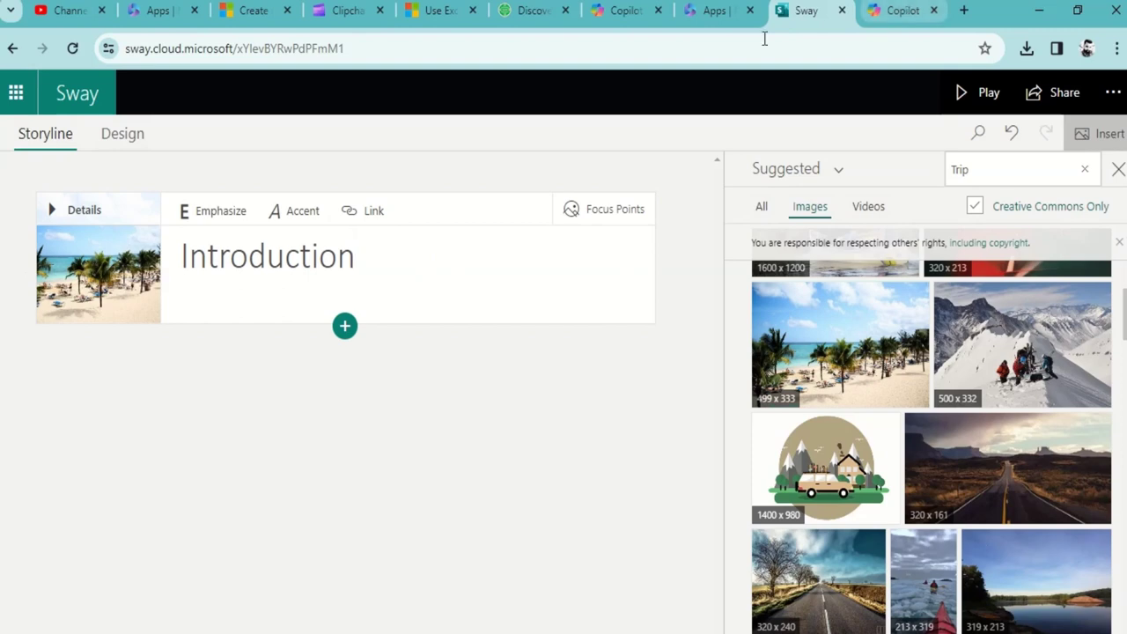
click(727, 23)
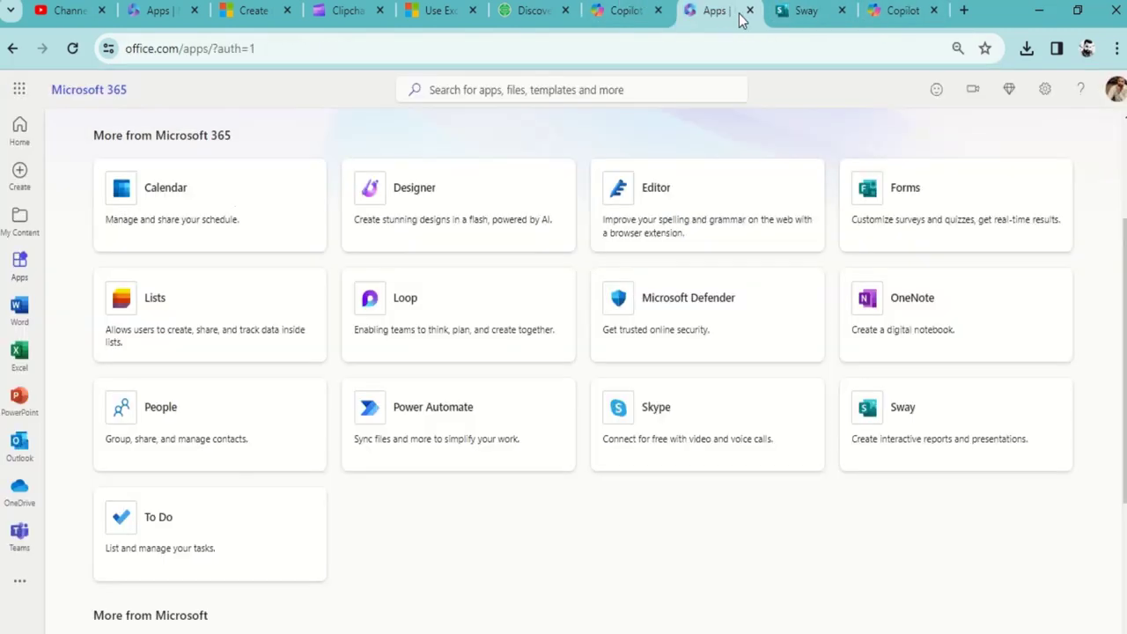
click(749, 12)
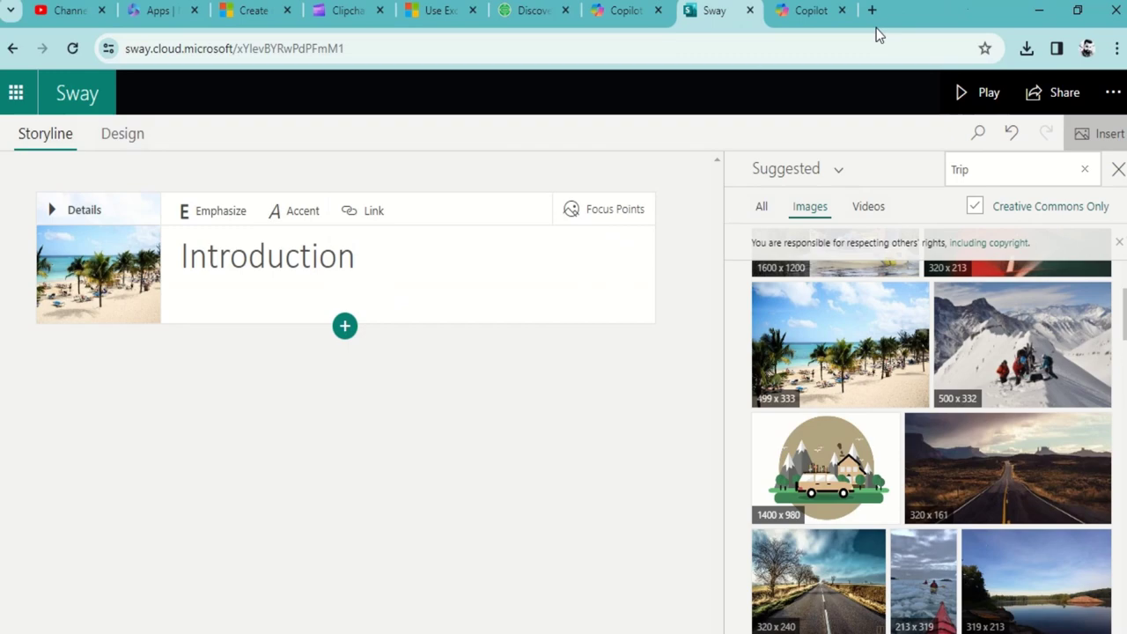
click(805, 10)
Step: Close the duplicate Copilot, Discover Talent, Excel, Clipchamp, Create in Sway and Microsoft 365 apps tabs
click(841, 10)
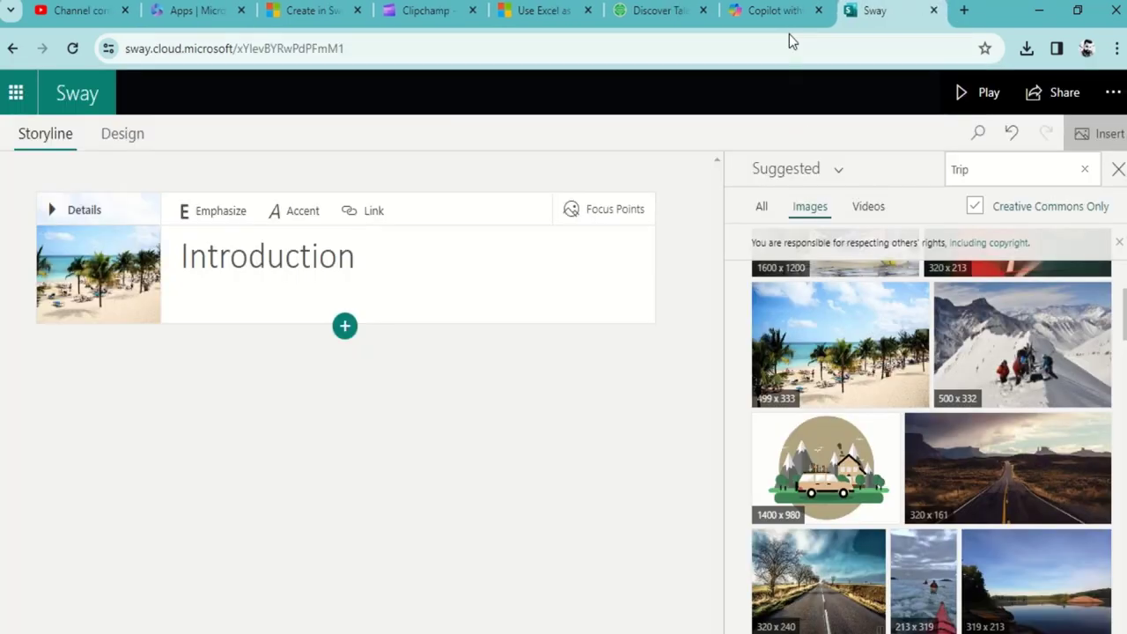
click(784, 12)
click(651, 17)
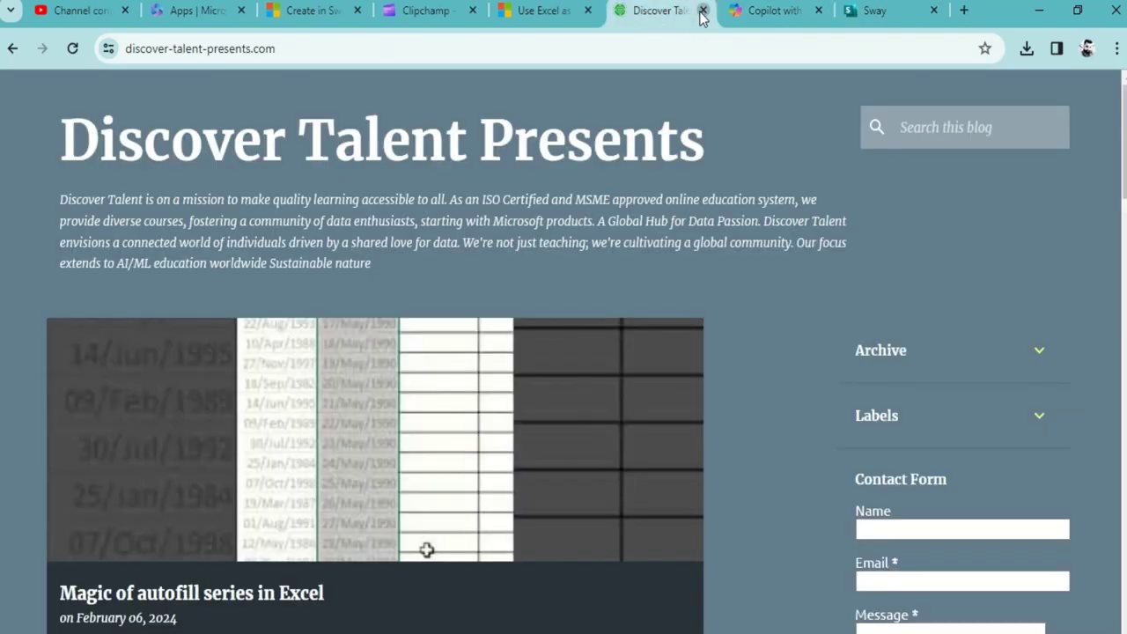
click(703, 10)
click(576, 16)
click(588, 10)
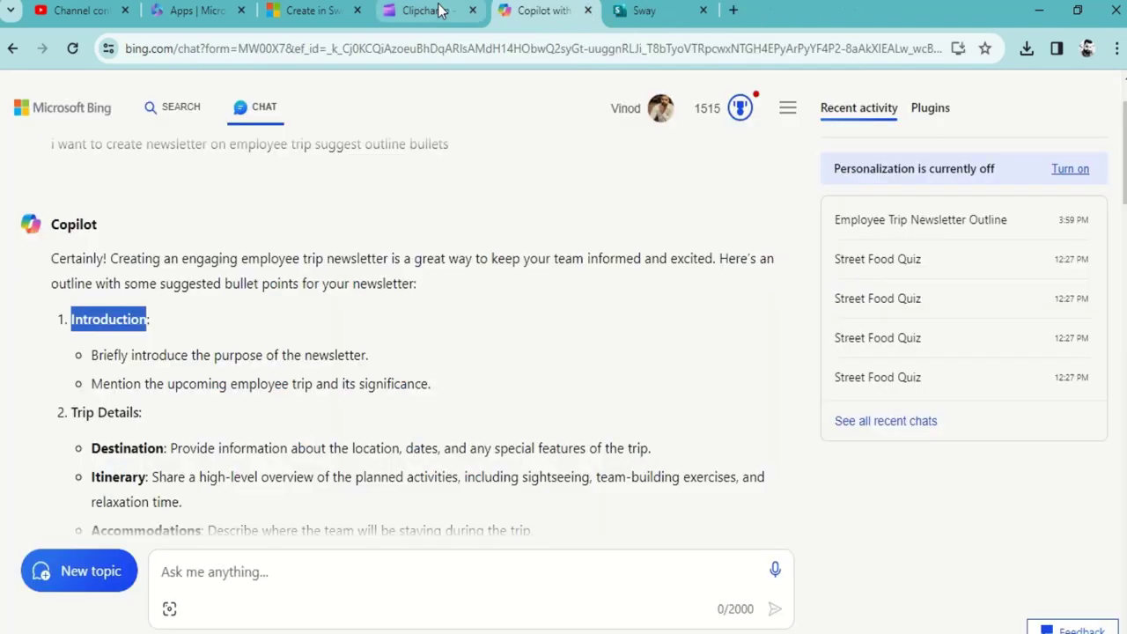
click(445, 13)
key(ctrl+Tab)
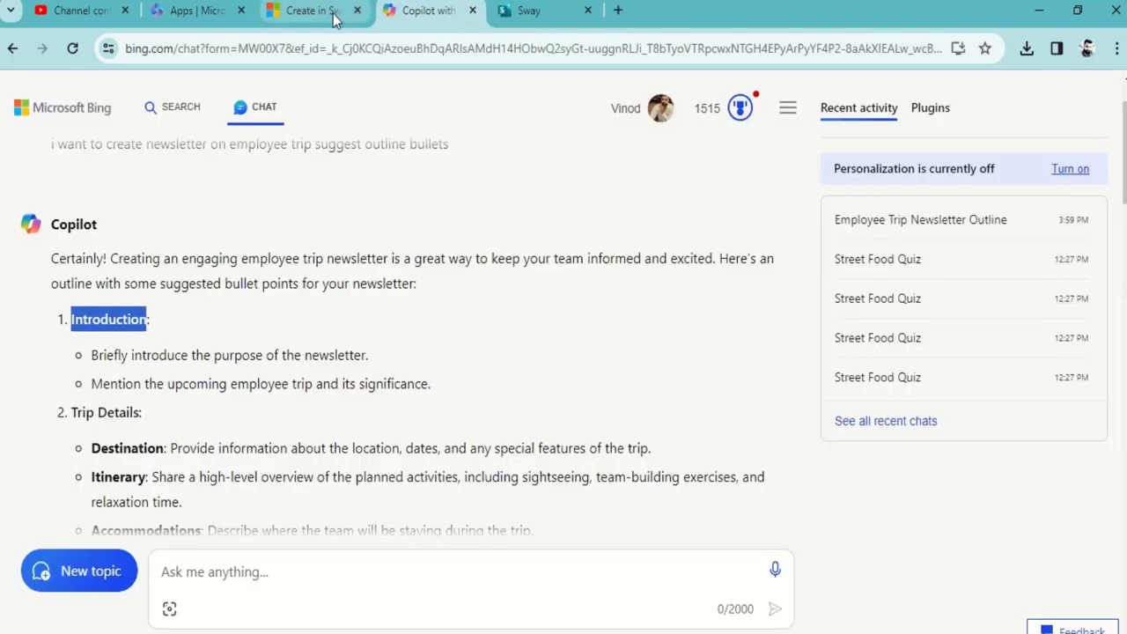
click(310, 11)
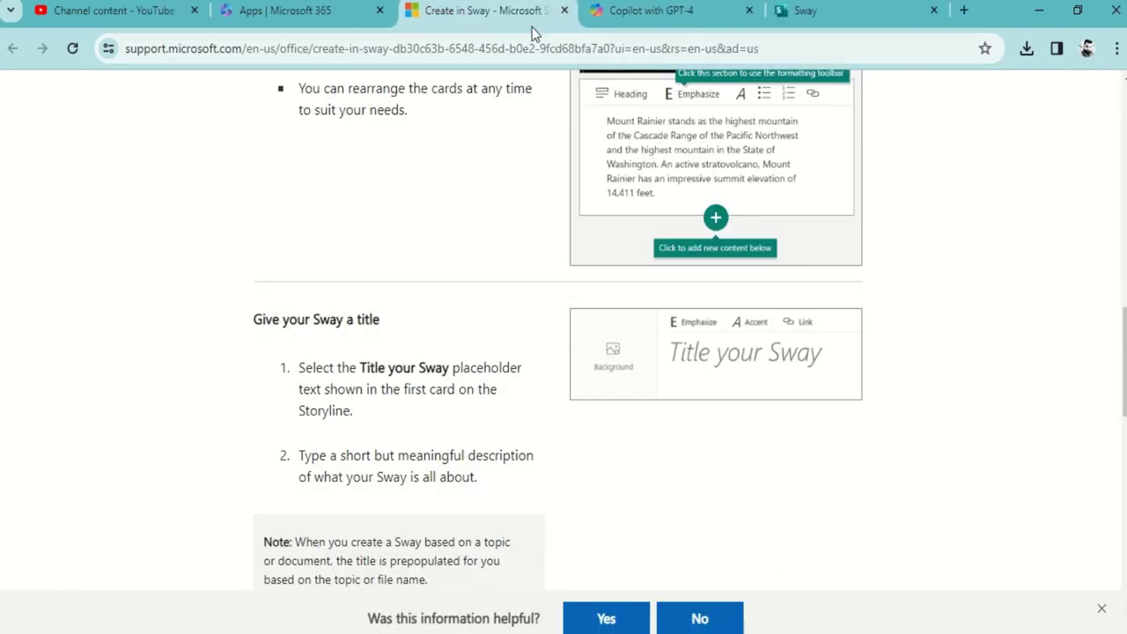
click(565, 12)
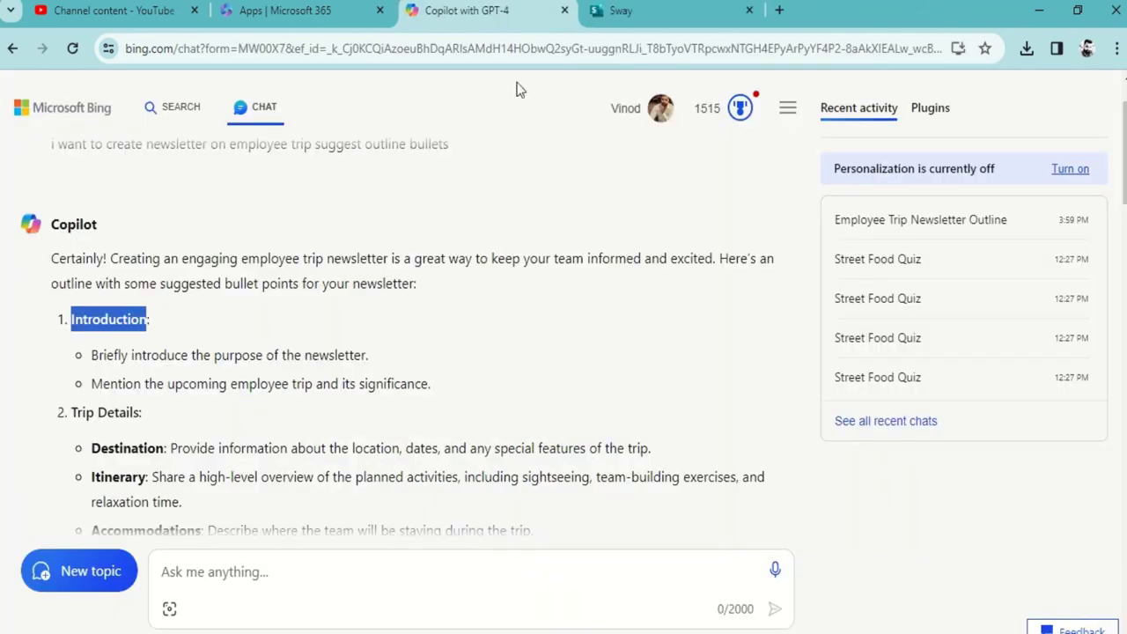
click(324, 18)
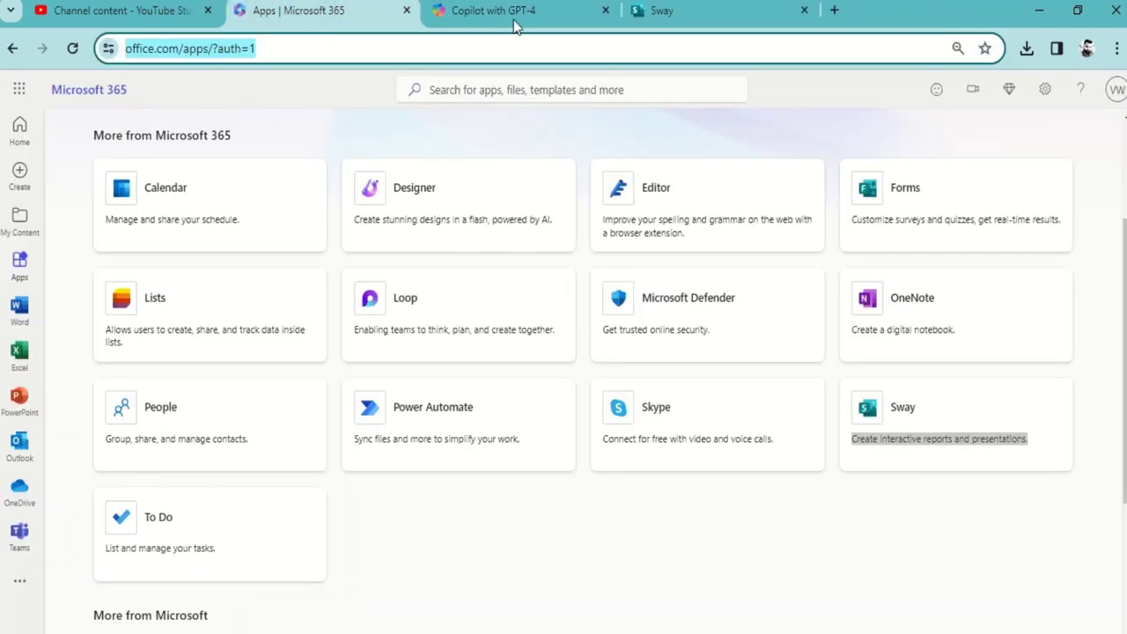
click(406, 10)
Step: Select the two Introduction bullets in the Copilot outline
click(462, 10)
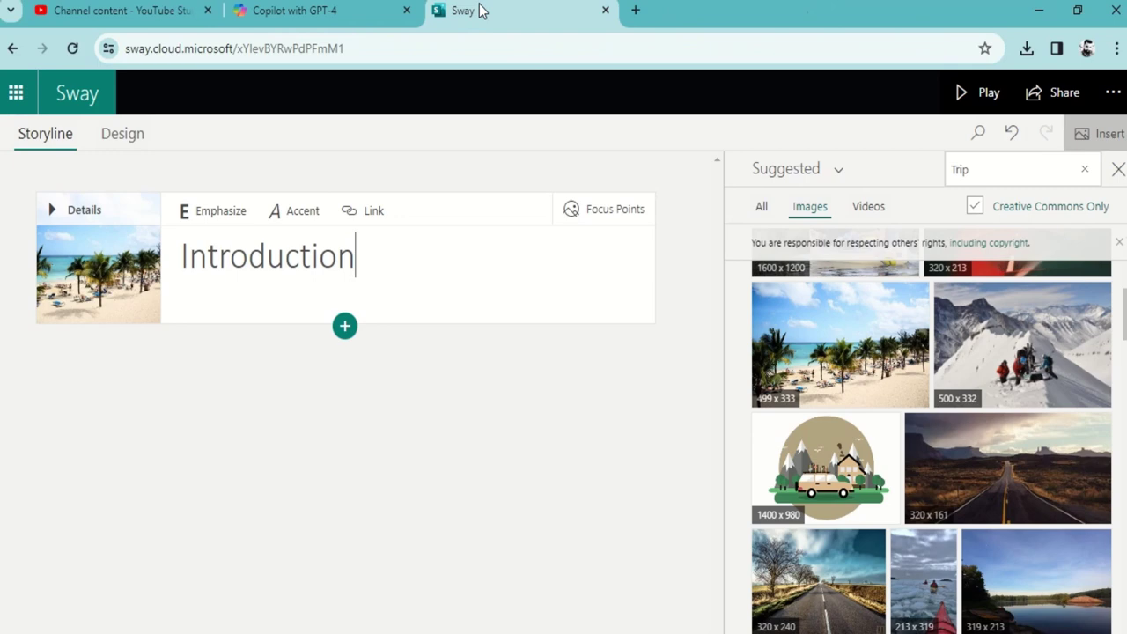
click(328, 16)
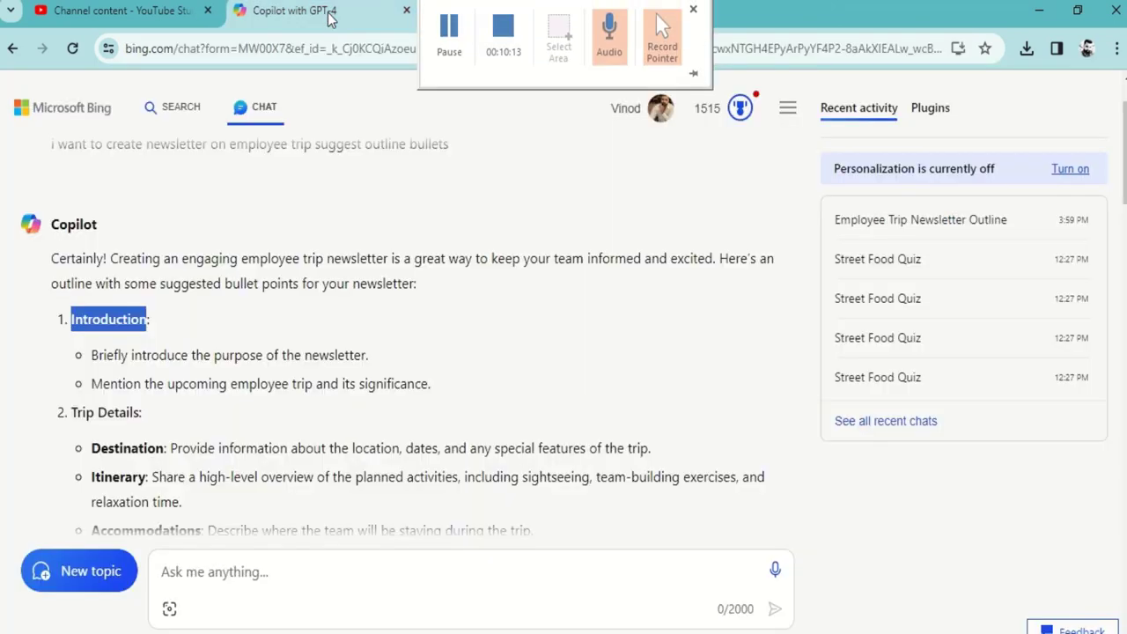
click(89, 356)
drag(89, 356, 327, 365)
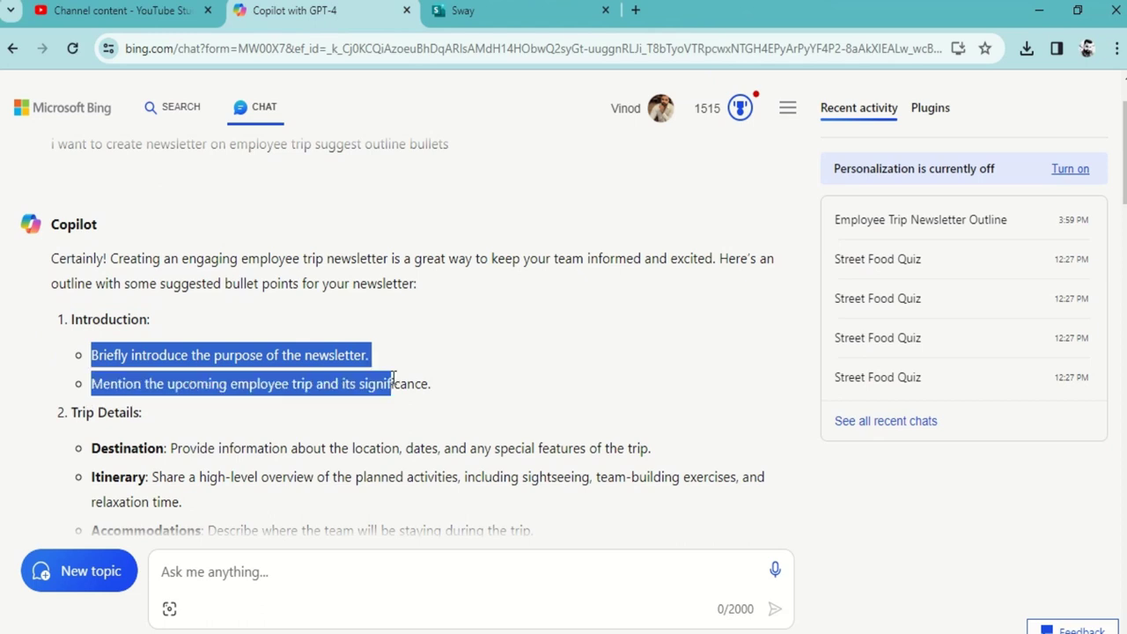
drag(394, 350, 444, 378)
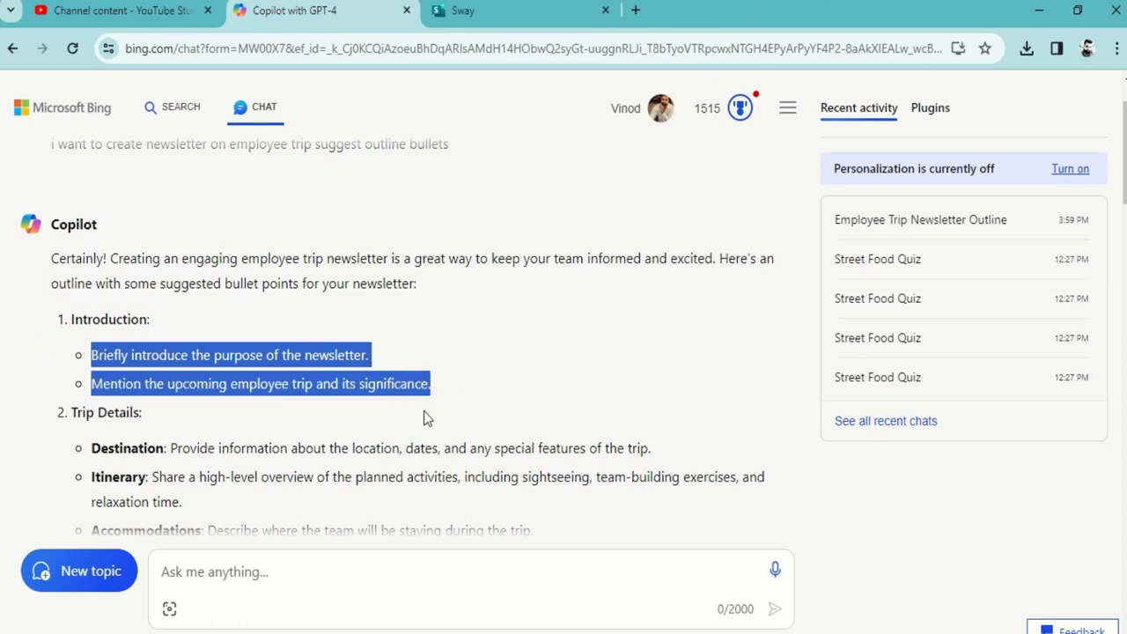
Step: Overwrite the Introduction heading with 'Employee Engagement Trip To Goa', then select 'Employee Engagement'
click(481, 25)
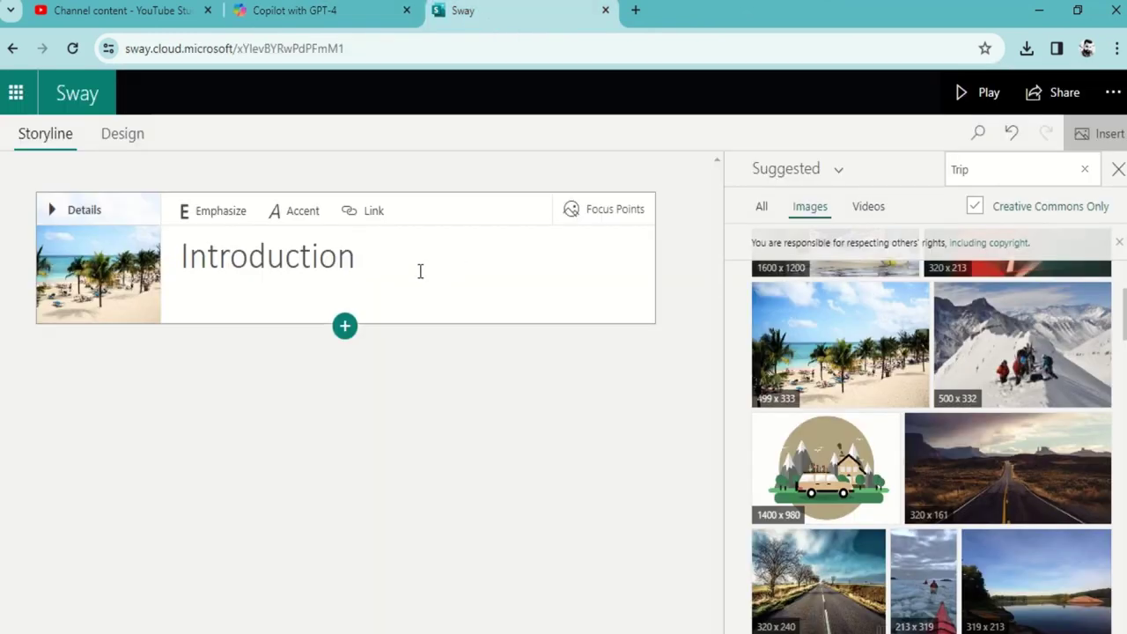
drag(382, 272, 181, 256)
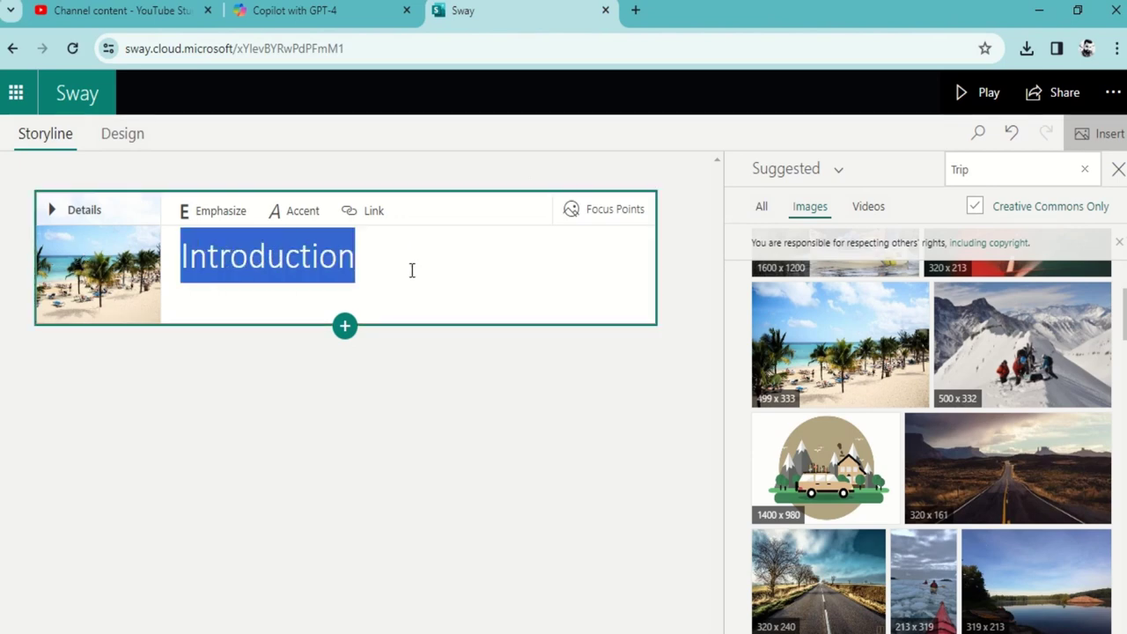
text(Employee )
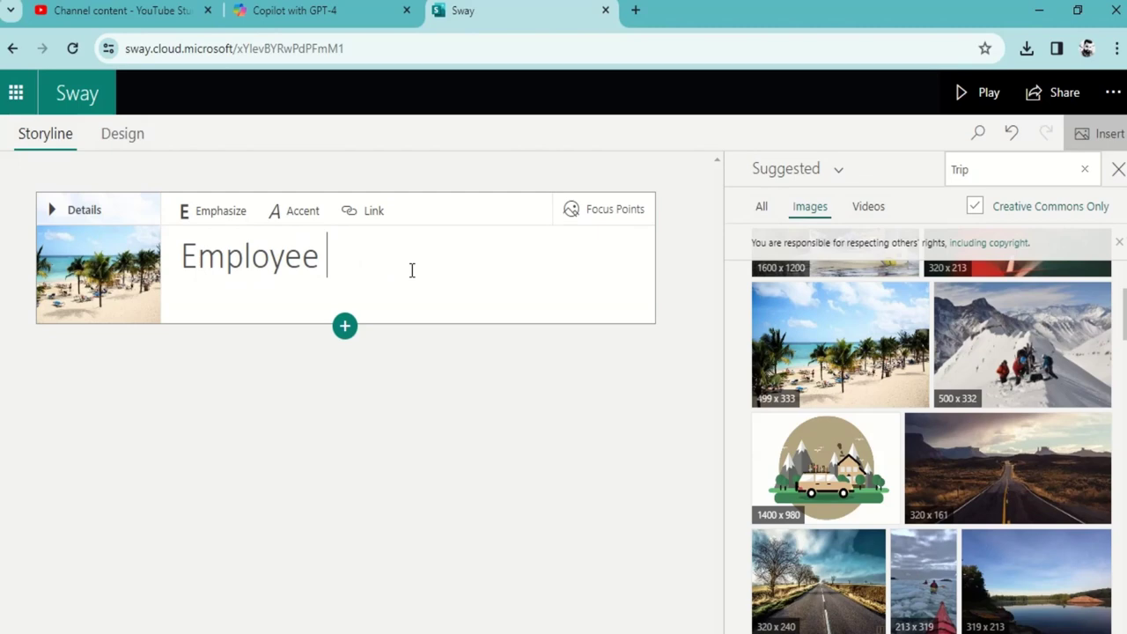
text(Engagement R)
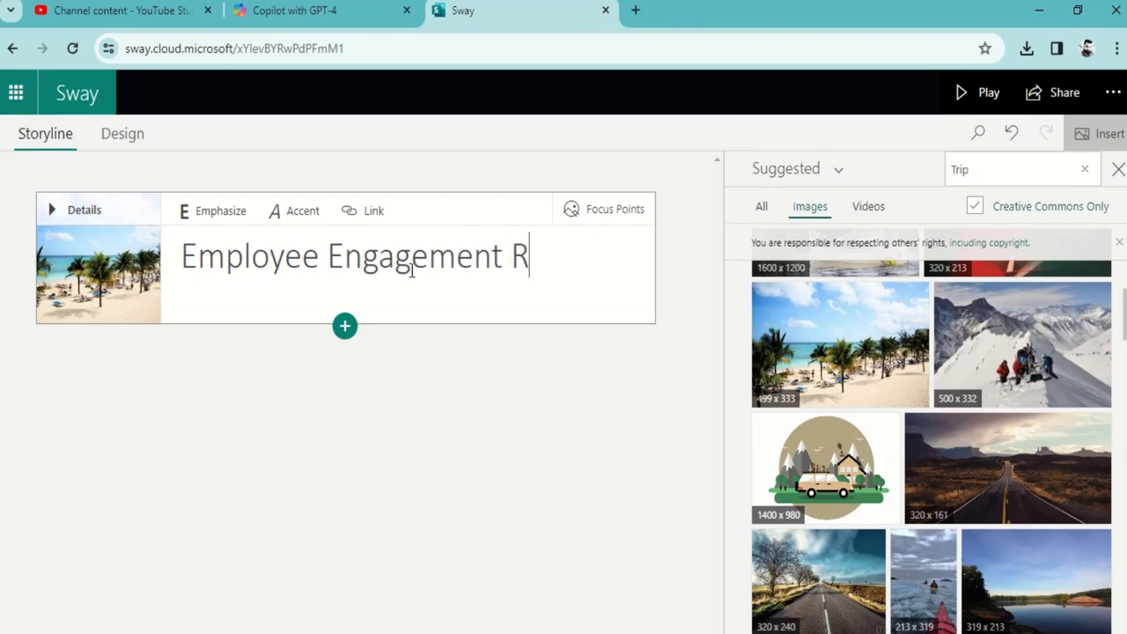
key(BackSpace)
text(Trip To)
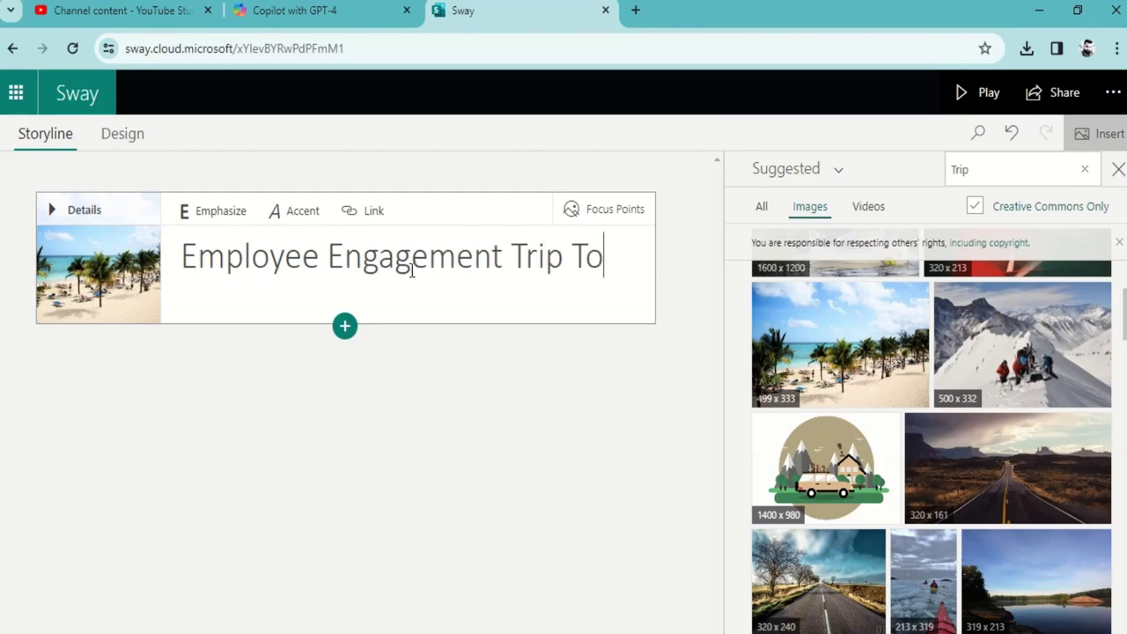
text( Goa)
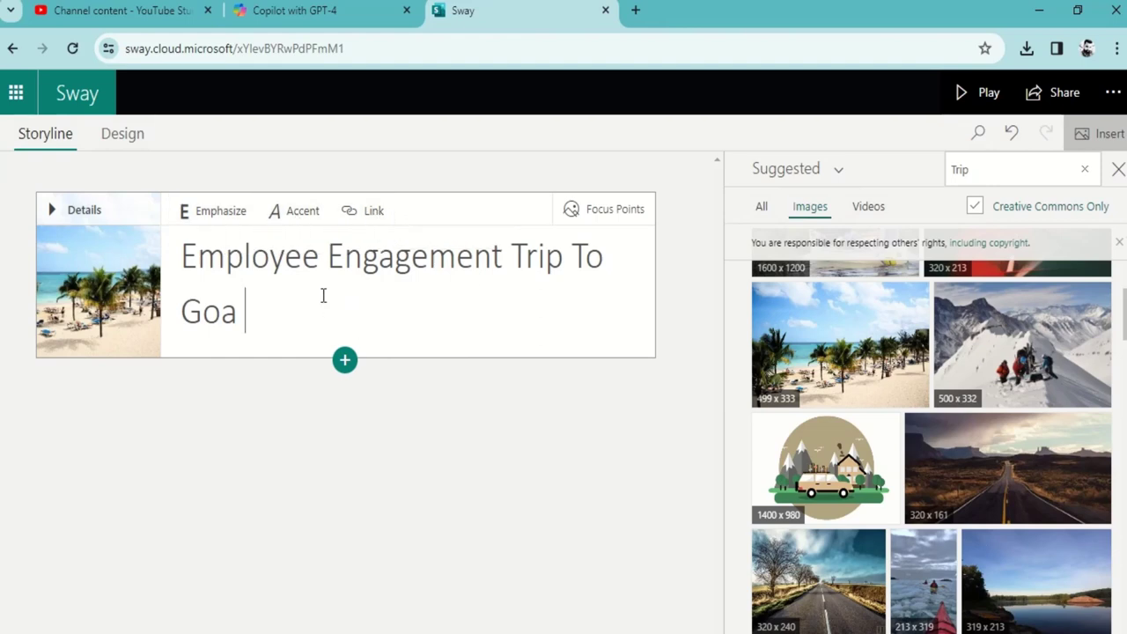
drag(180, 255, 506, 249)
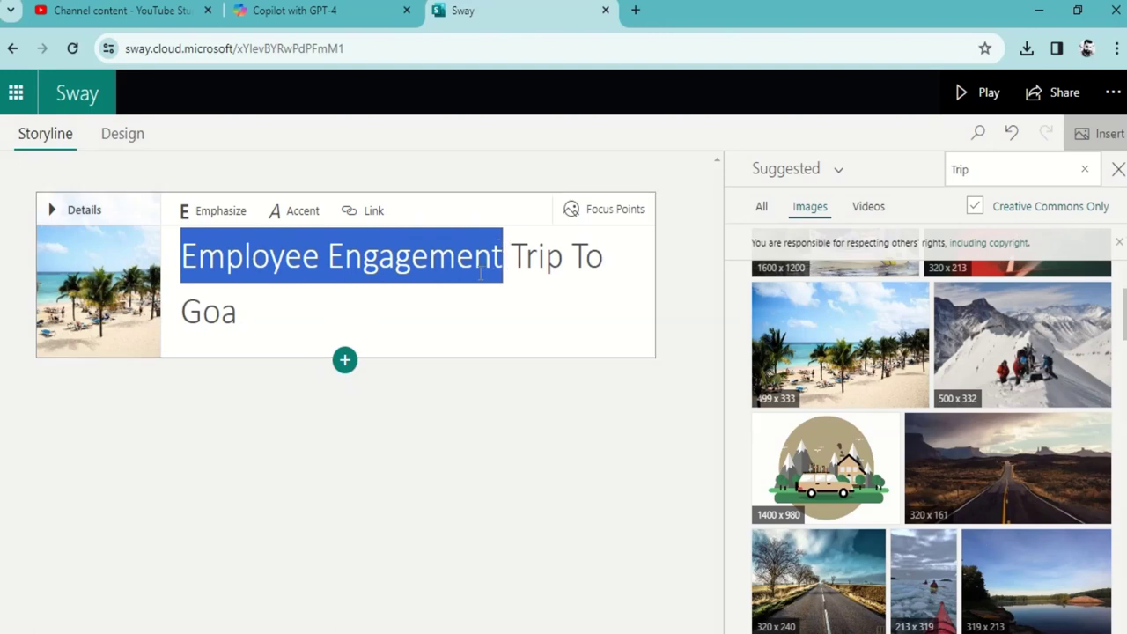
Step: Cancel the Link dialog and copy the YouTube Studio channel content page address
click(373, 211)
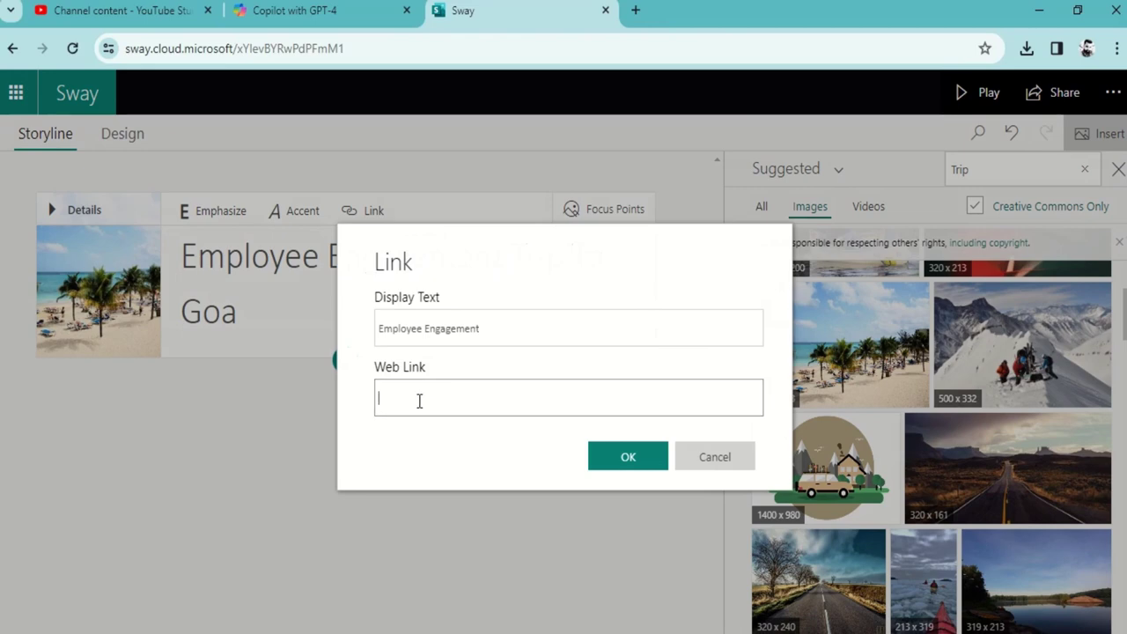
click(744, 465)
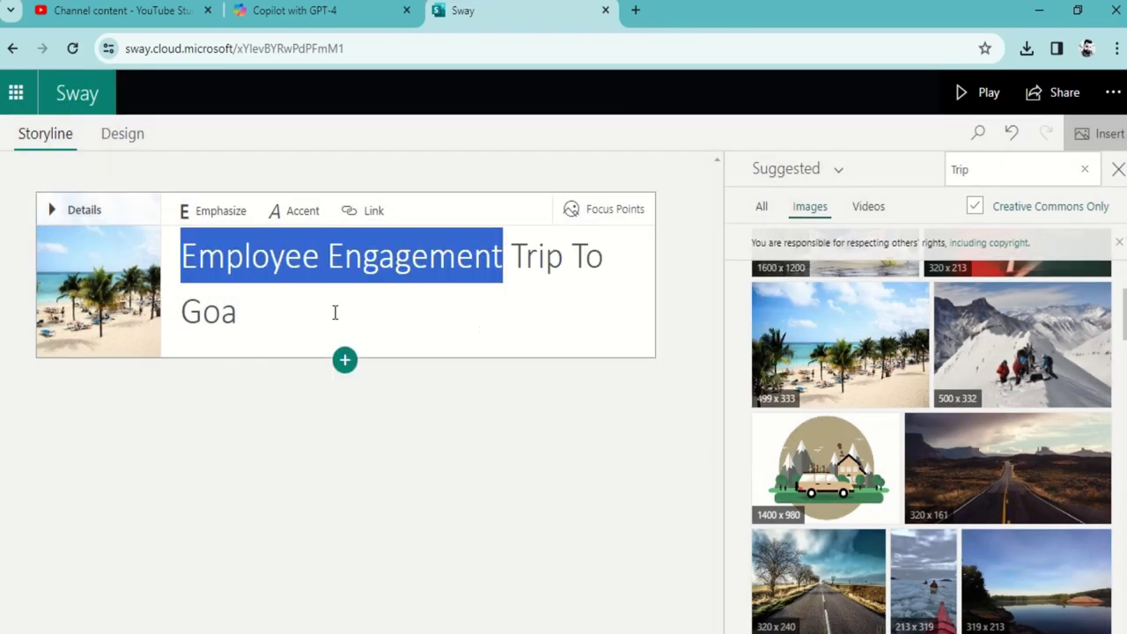
click(114, 10)
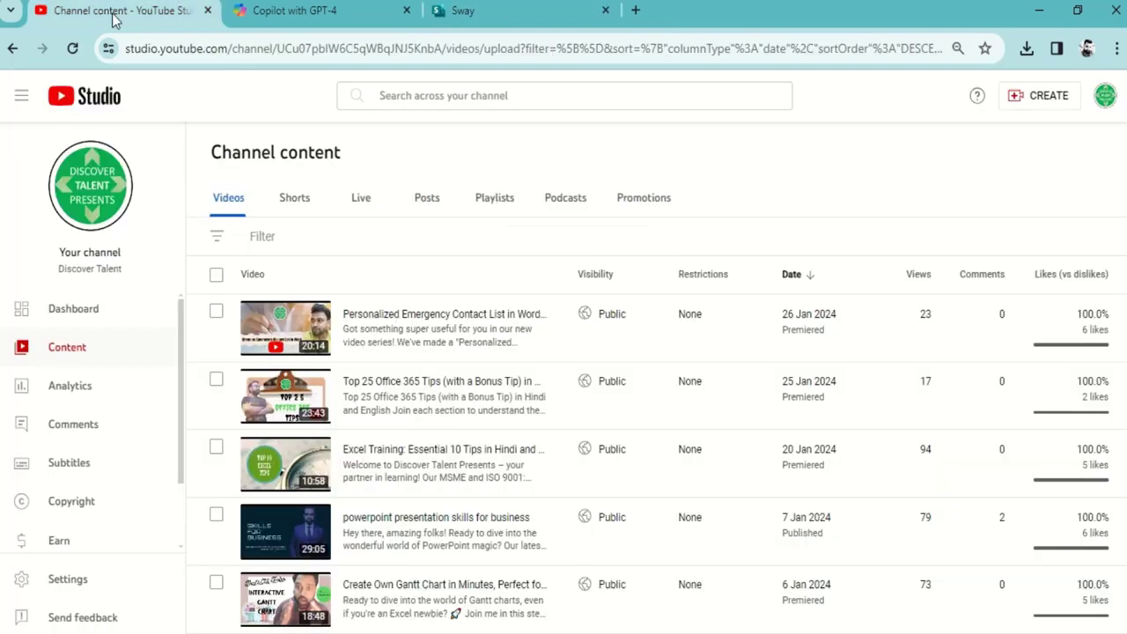
click(94, 317)
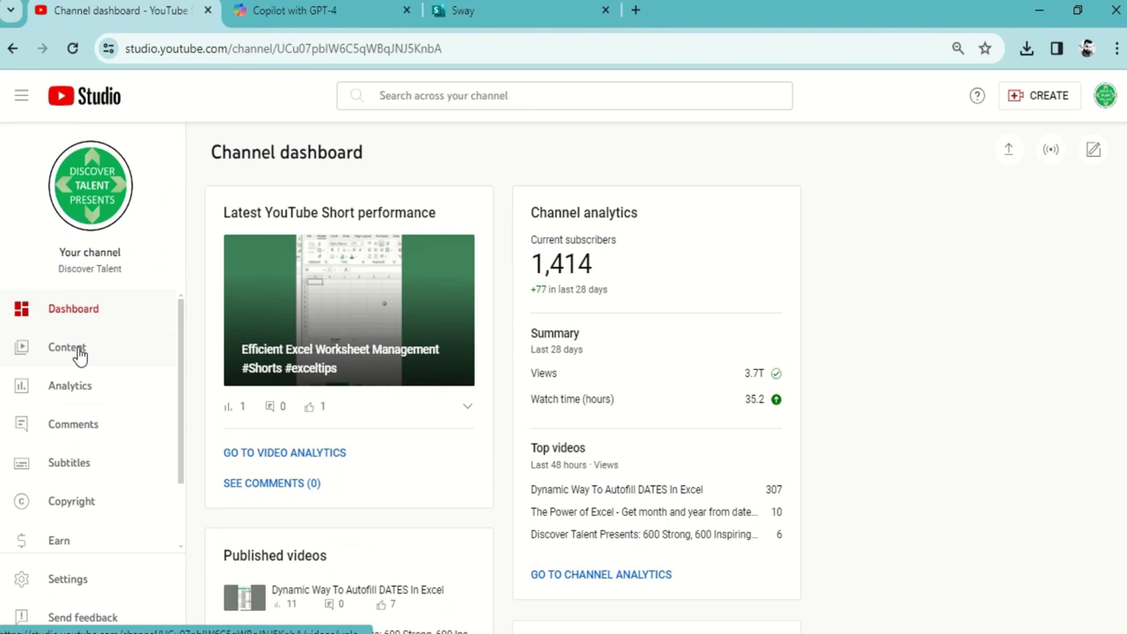
click(81, 347)
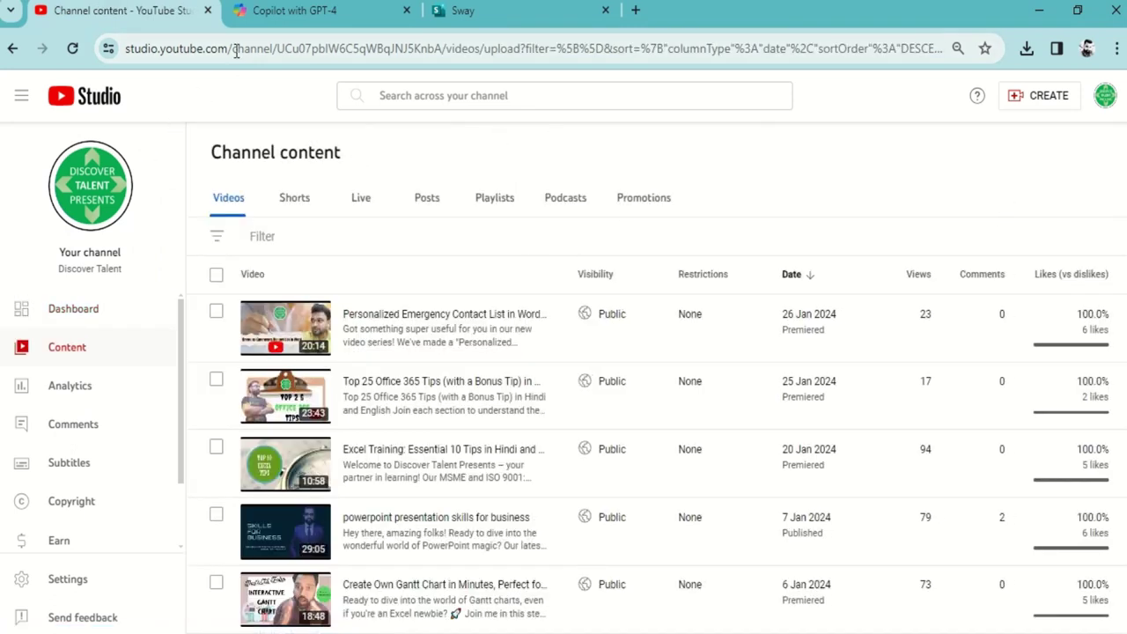
click(281, 48)
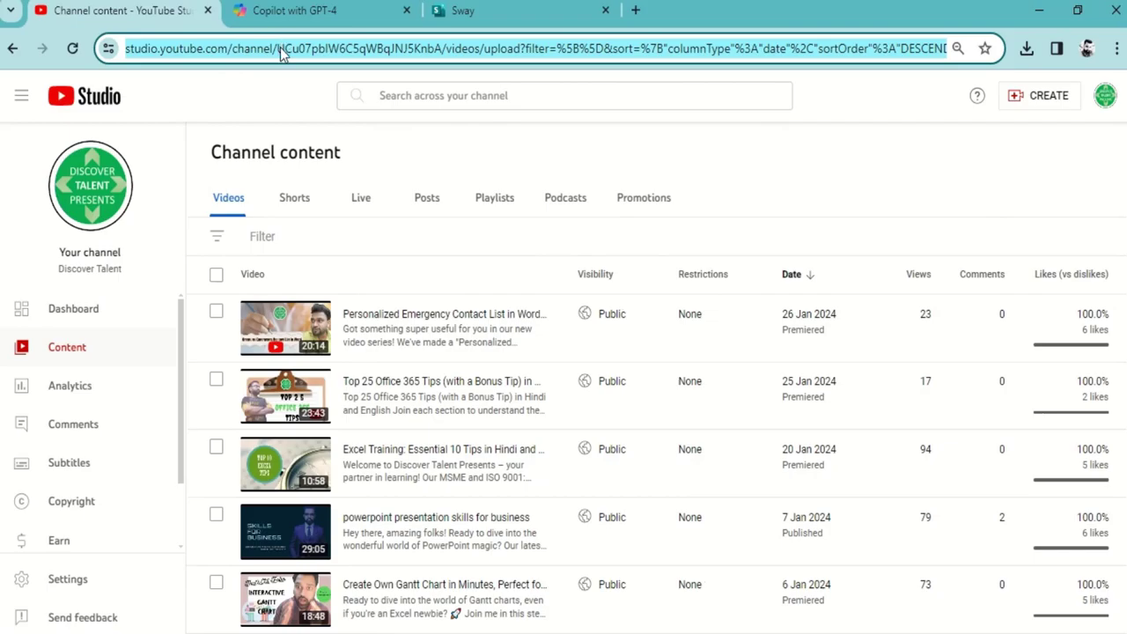
Step: Paste the channel content address as the link on 'Employee Engagement' and confirm
click(304, 17)
click(451, 18)
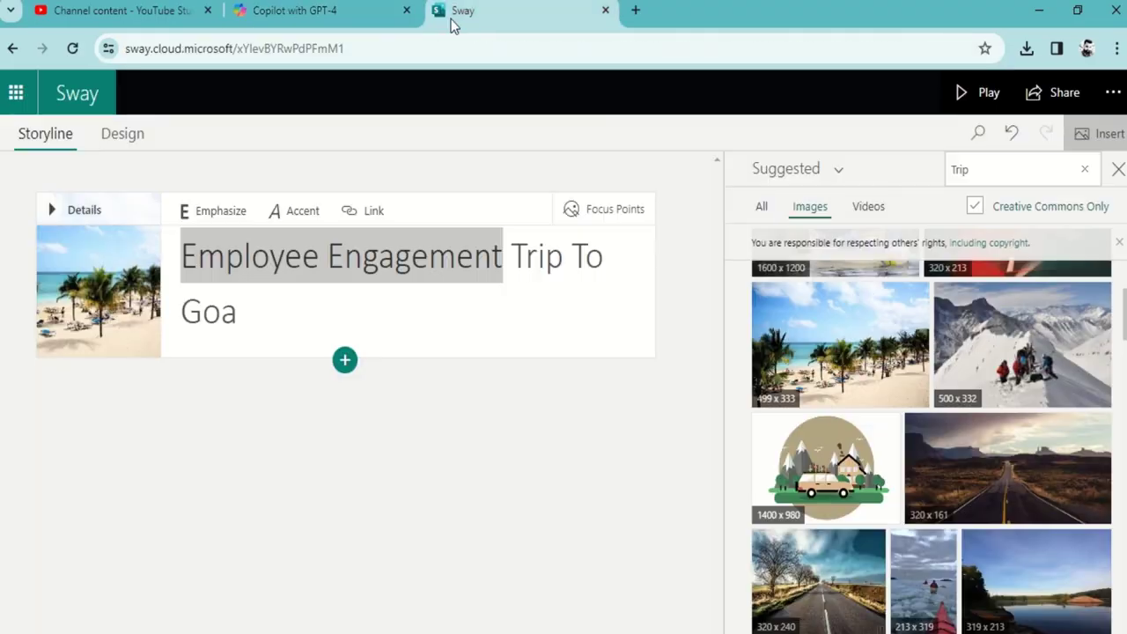
click(368, 216)
key(ctrl+v)
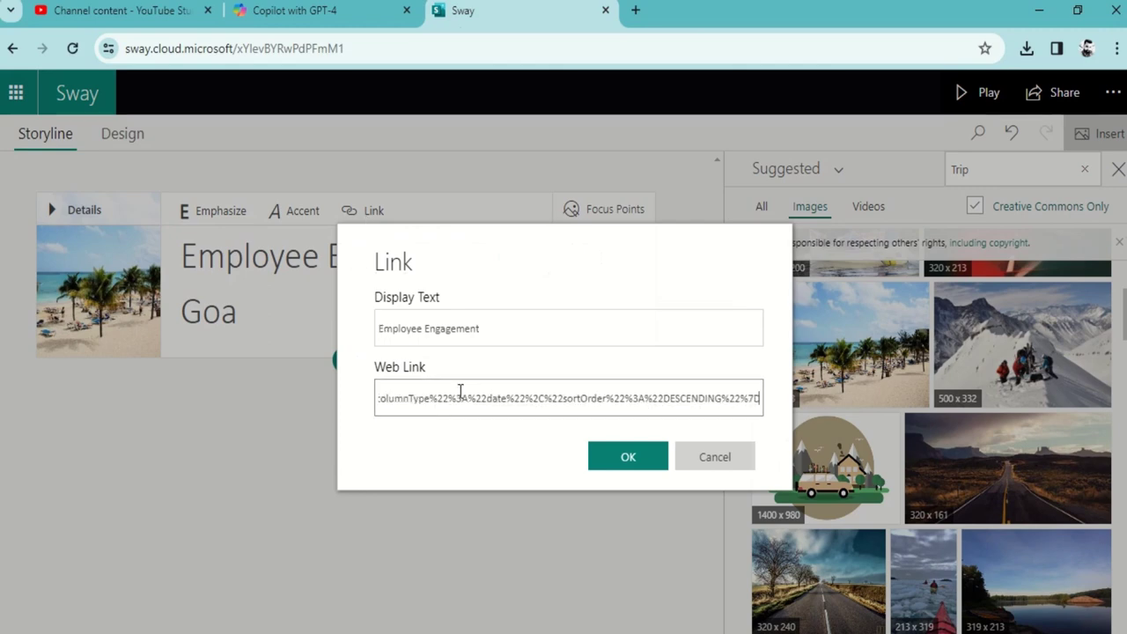
click(650, 467)
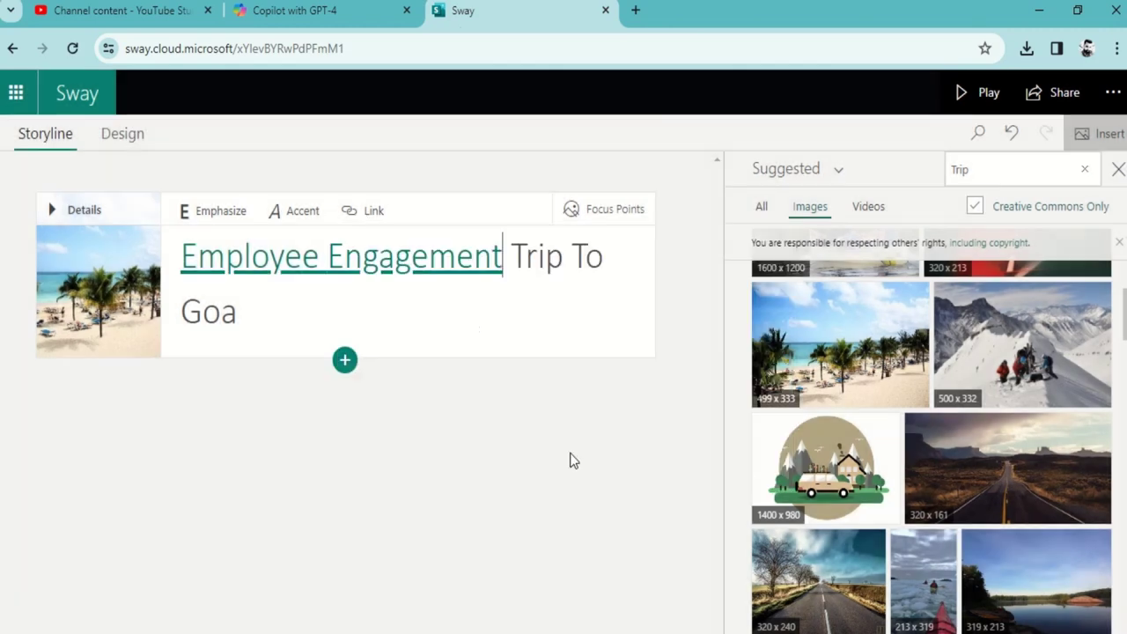
click(494, 310)
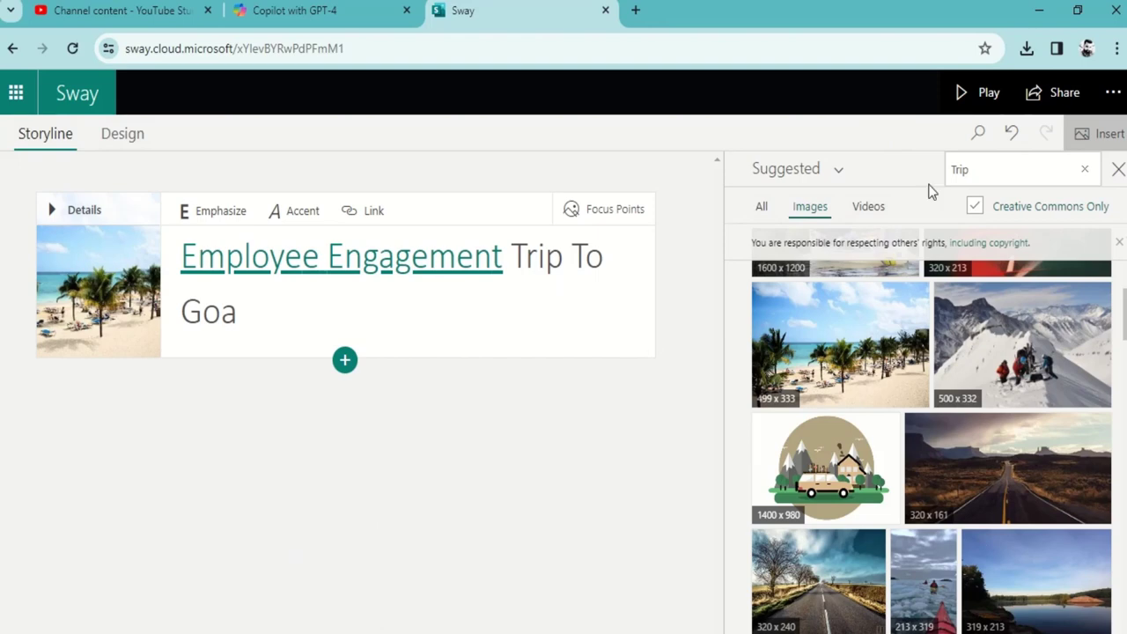
click(984, 94)
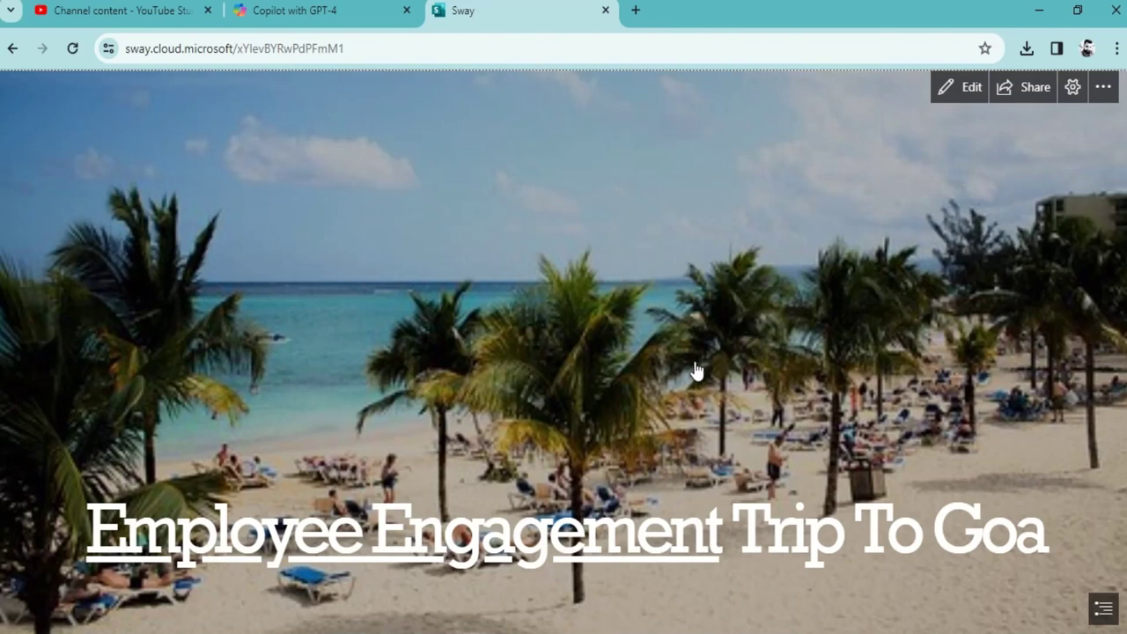
click(12, 51)
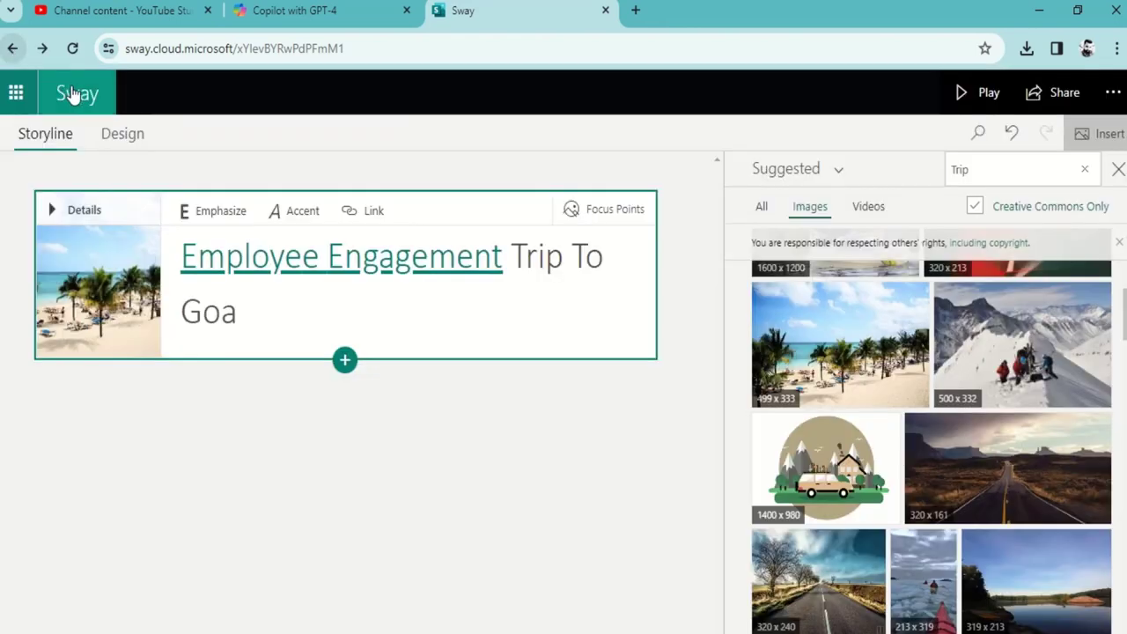
Step: Insert a plain Text card below the title and type the heading 'Trip Details:'
click(345, 362)
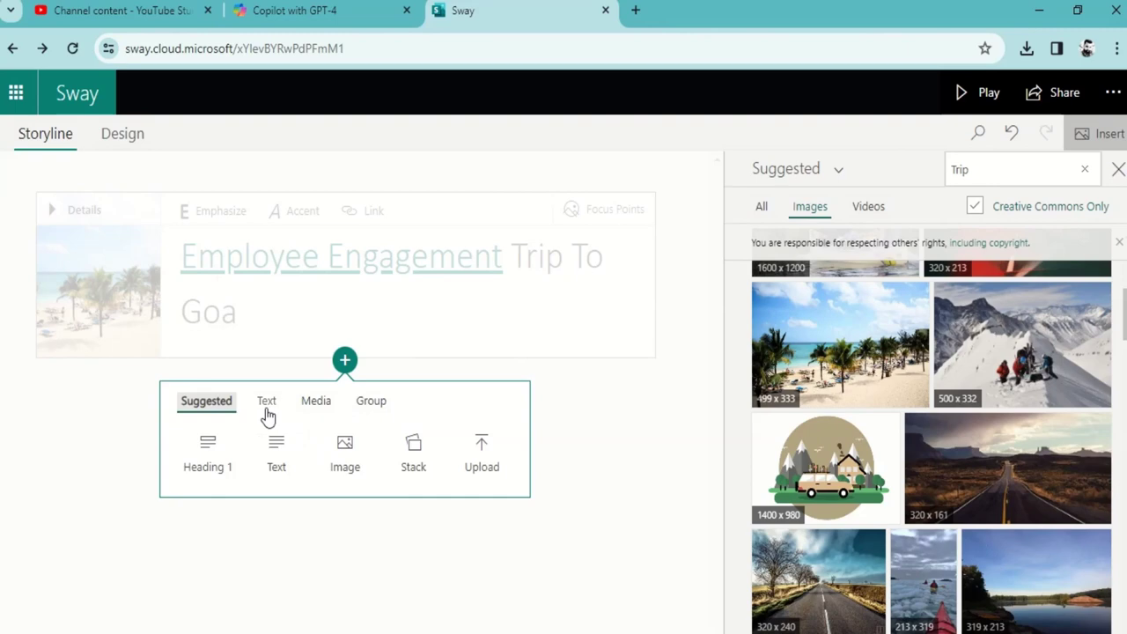
click(265, 12)
scroll(176, 431, down, 1)
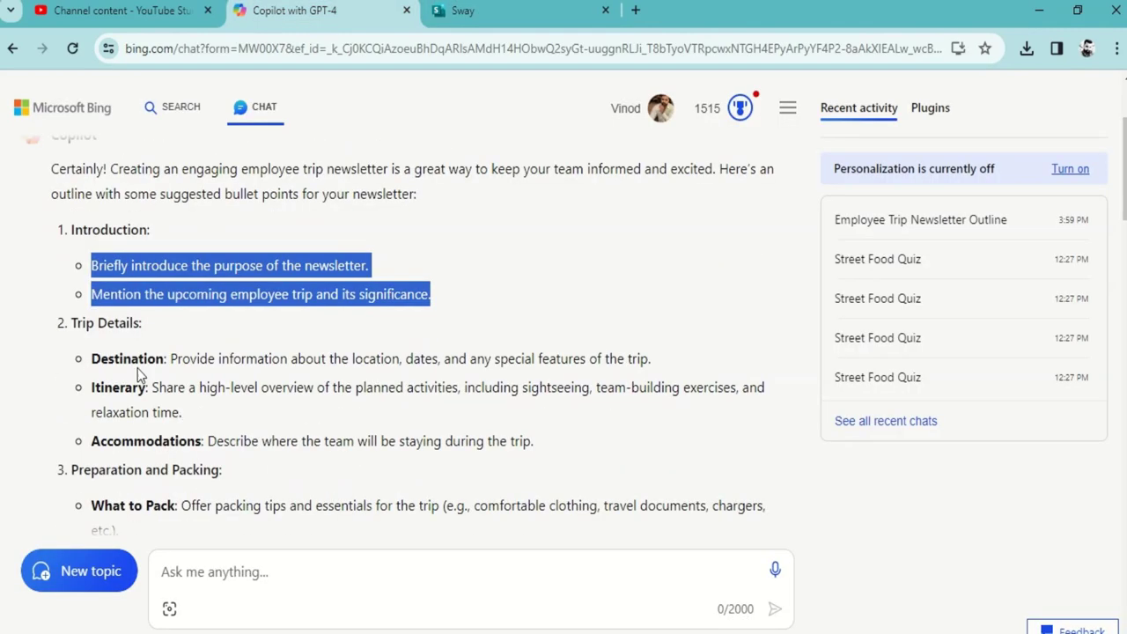
drag(71, 322, 143, 325)
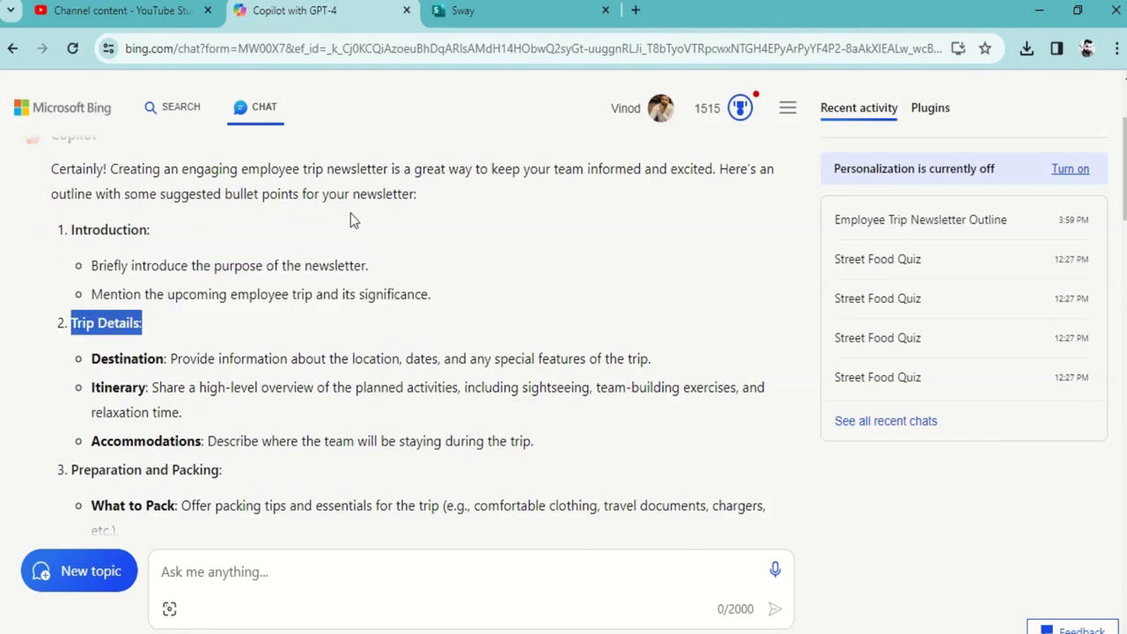
click(485, 12)
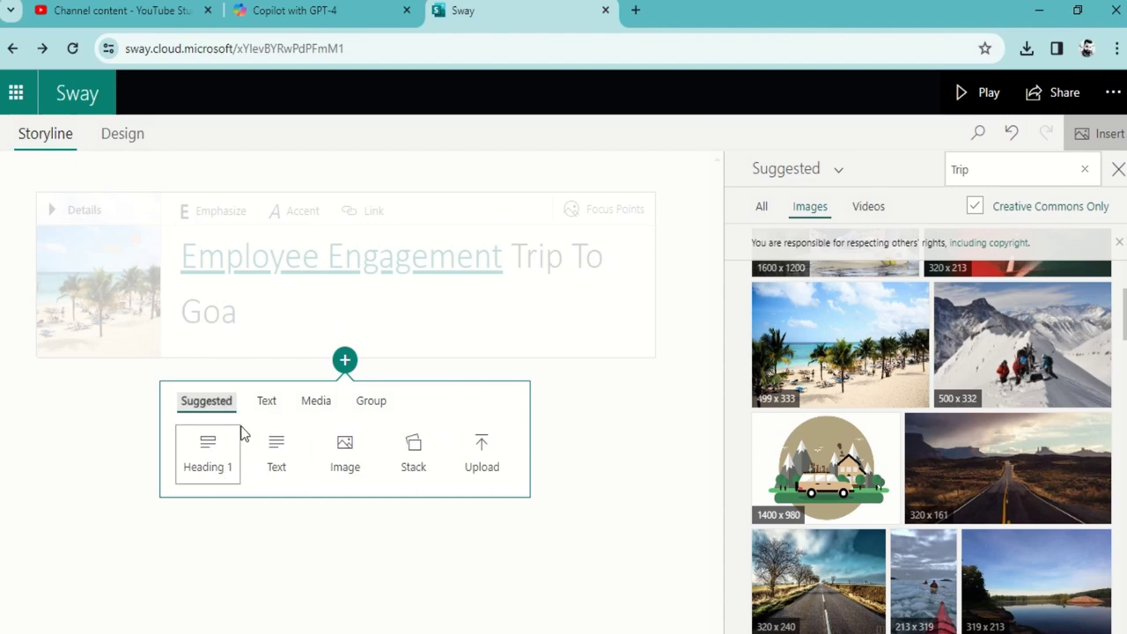
click(271, 402)
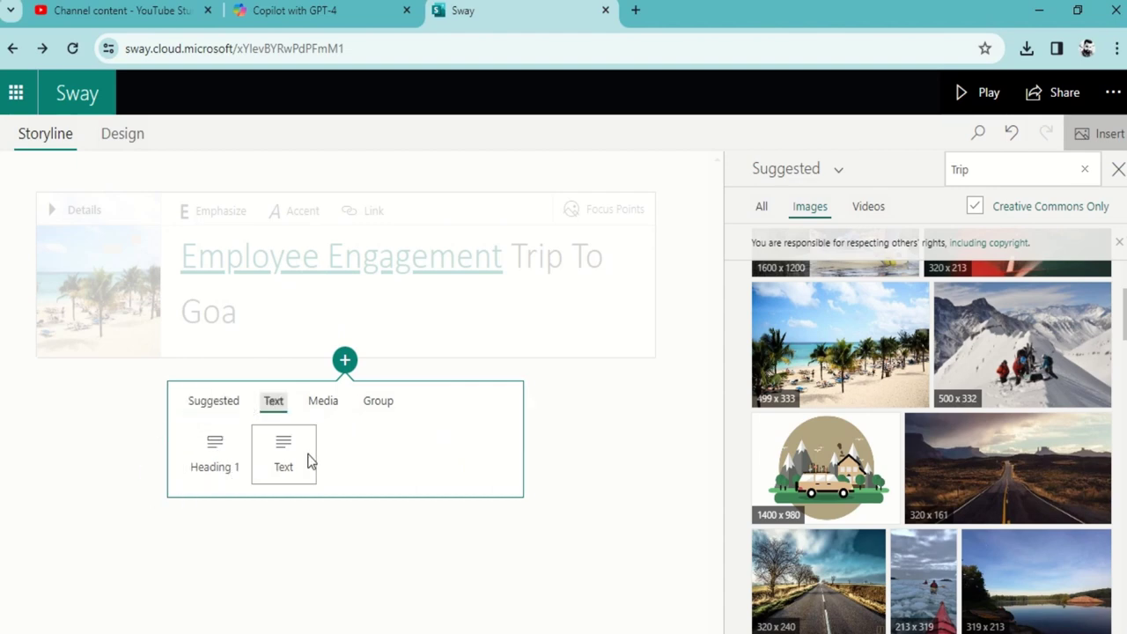
click(304, 460)
click(232, 433)
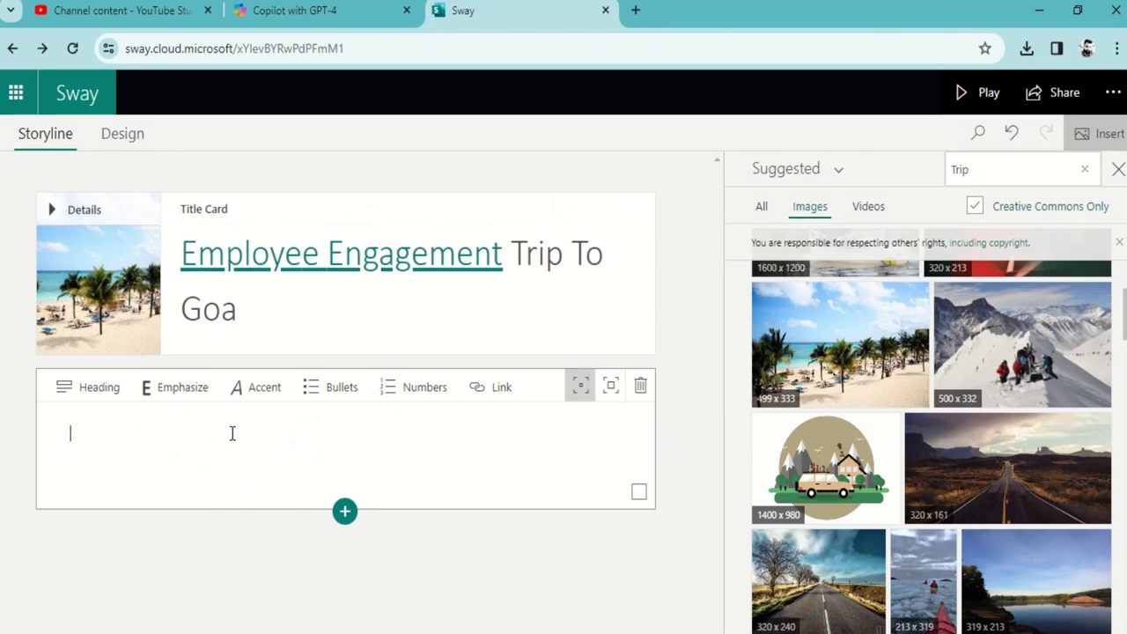
text(Trip Details:)
Step: Select the three Trip Details bullets in the Copilot outline for copying
click(273, 8)
mouse_move(92, 356)
mouse_down()
mouse_move(216, 425)
mouse_move(540, 268)
mouse_up()
key(ctrl+c)
scroll(216, 426, down, 2)
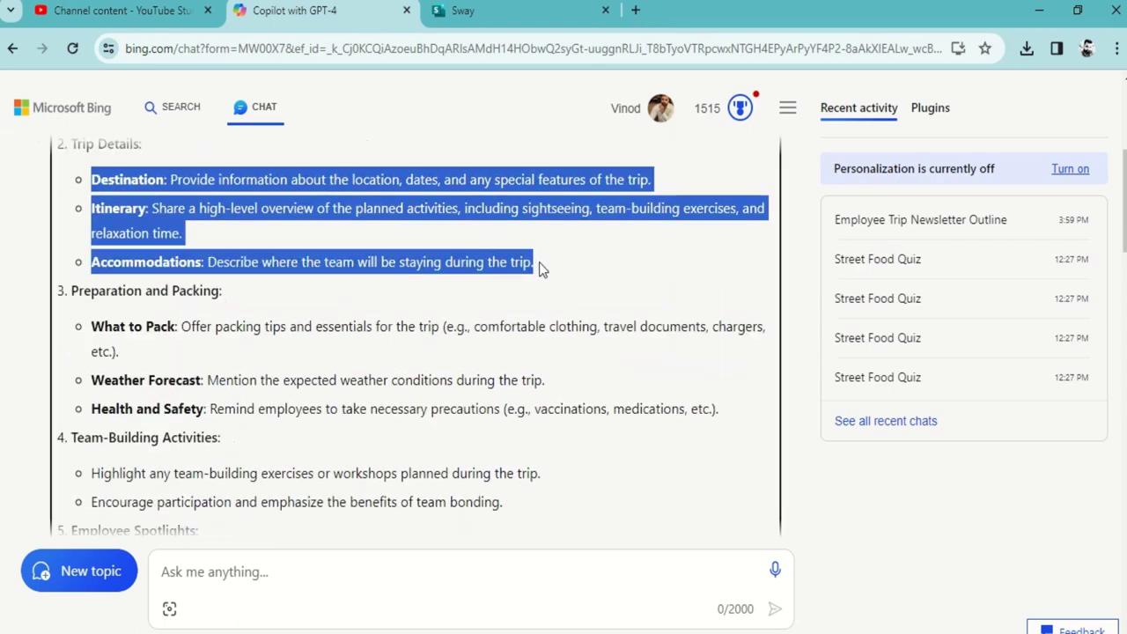
click(461, 10)
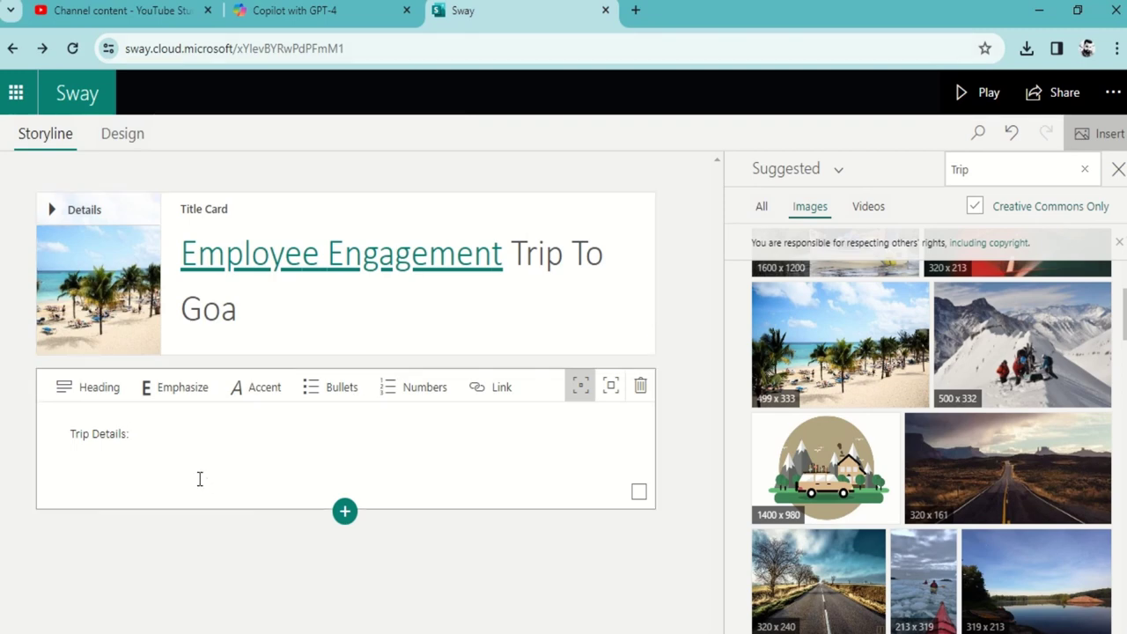
key(ctrl+v)
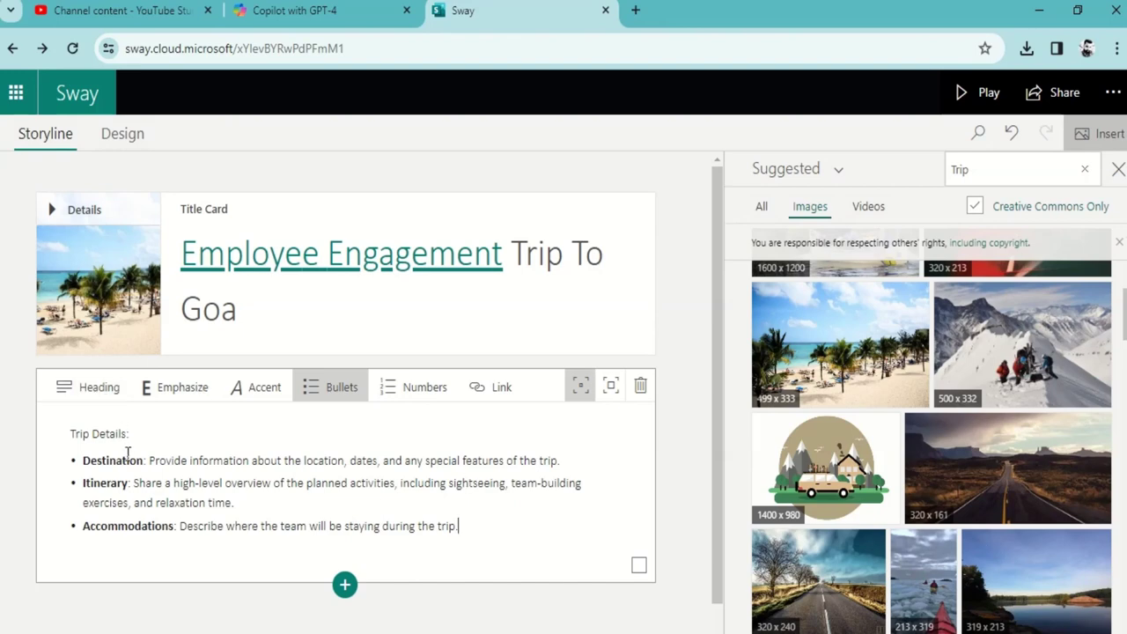
drag(153, 435, 17, 432)
key(Up)
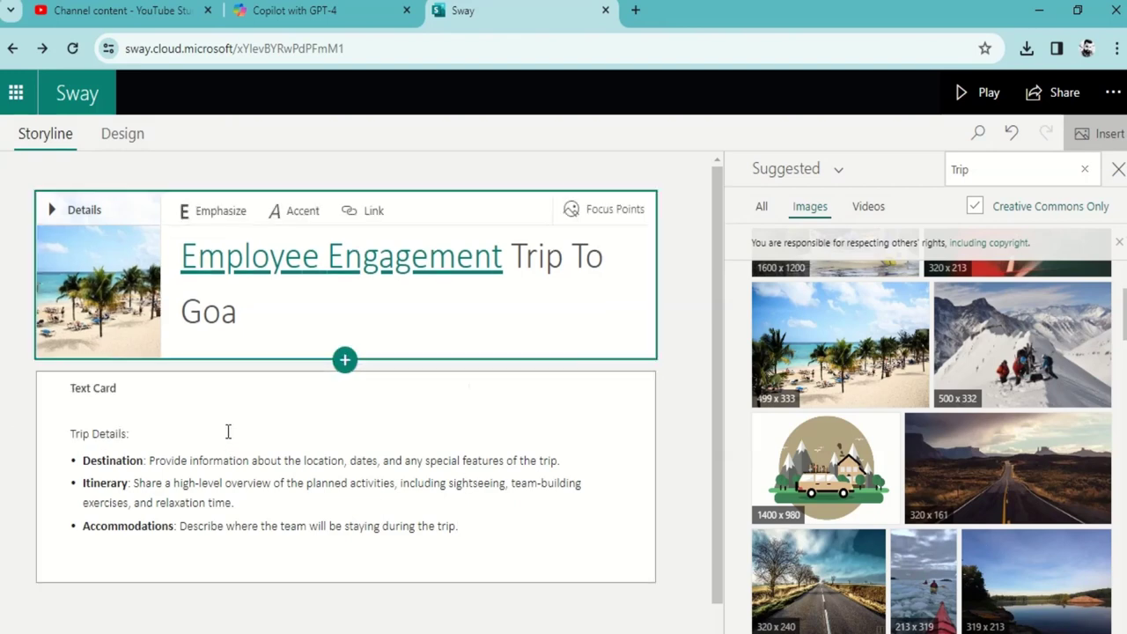
click(184, 433)
drag(167, 432, 40, 434)
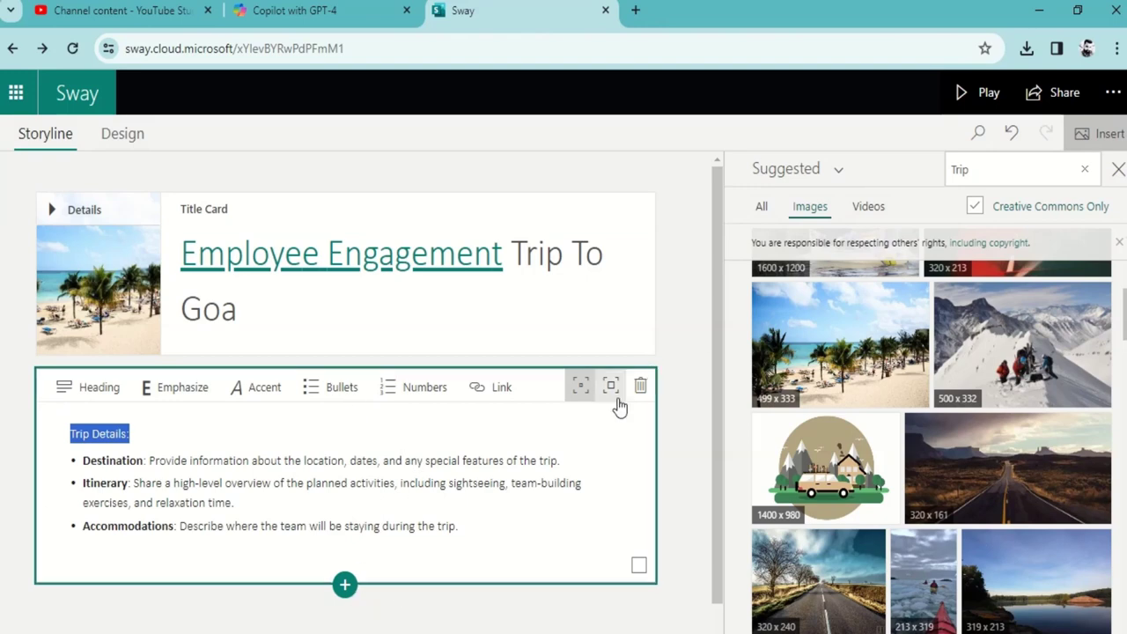
Step: Preview the newsletter and scroll through the beach title and Trip Details card
click(984, 91)
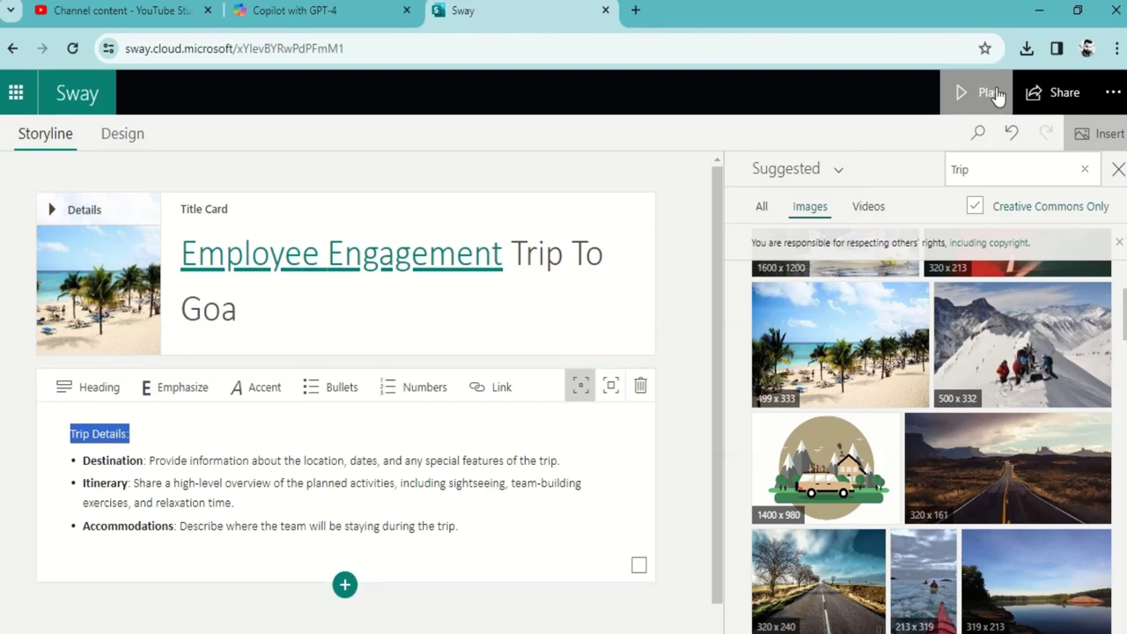
scroll(414, 420, down, 2)
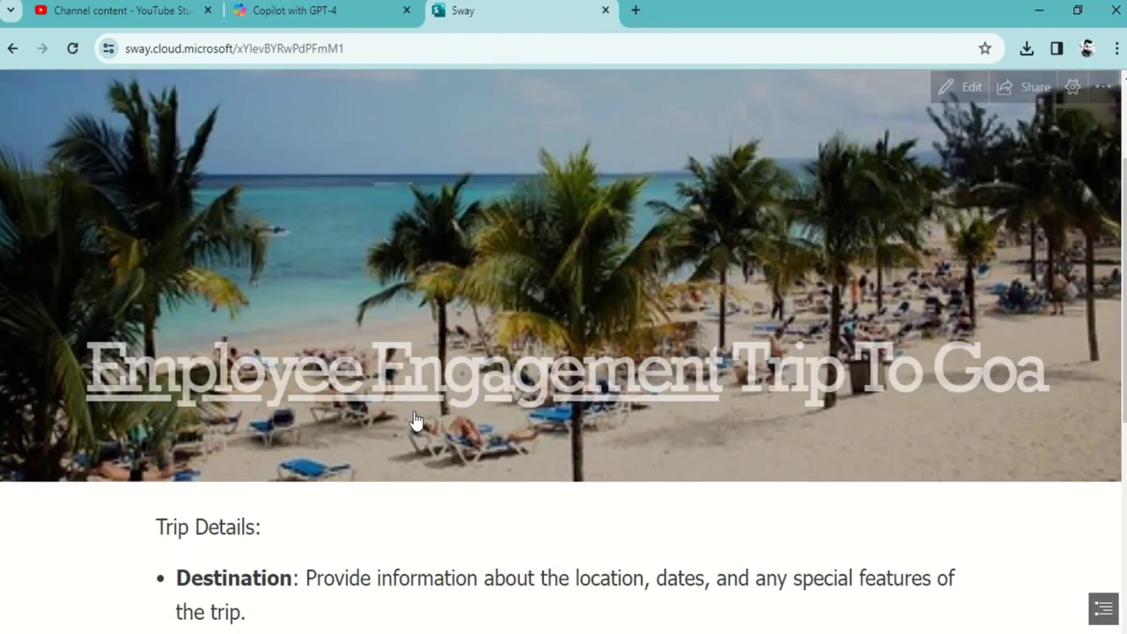
scroll(423, 402, down, 2)
scroll(421, 403, down, 2)
scroll(421, 404, up, 5)
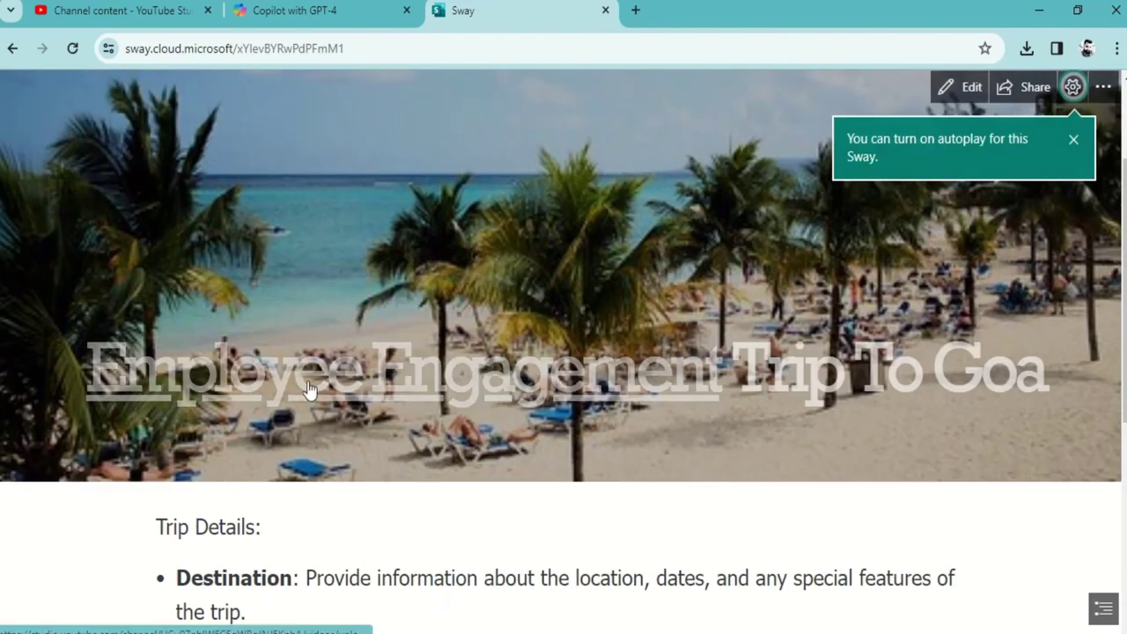
scroll(832, 406, down, 4)
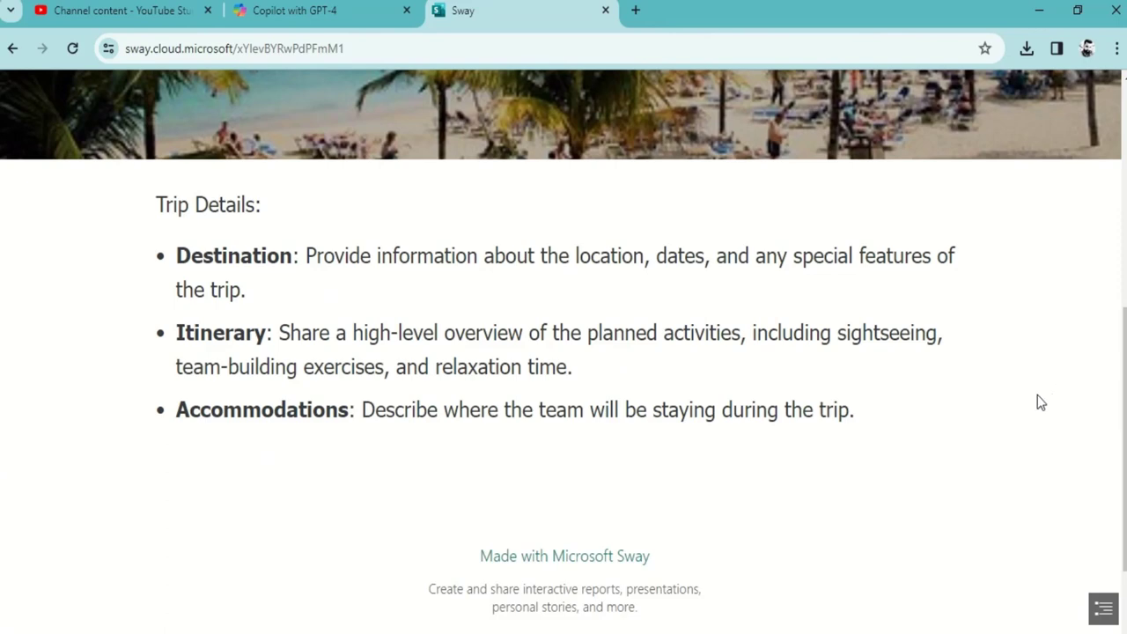
scroll(966, 440, up, 10)
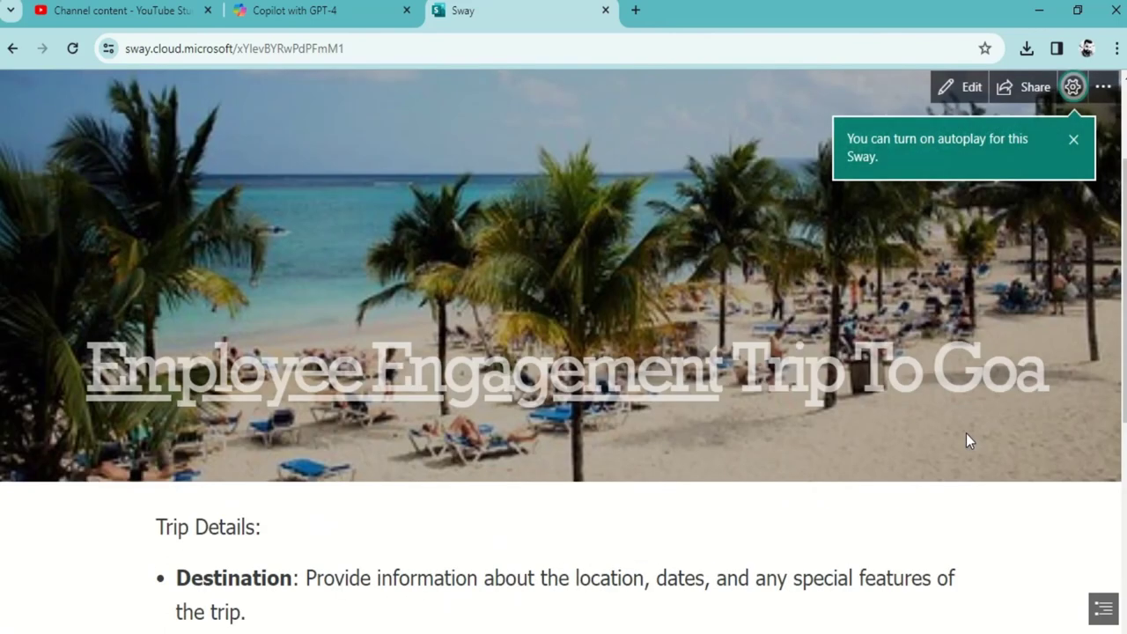
Step: Enter editing mode and select the Preparation and Packing section in the Copilot outline
click(972, 88)
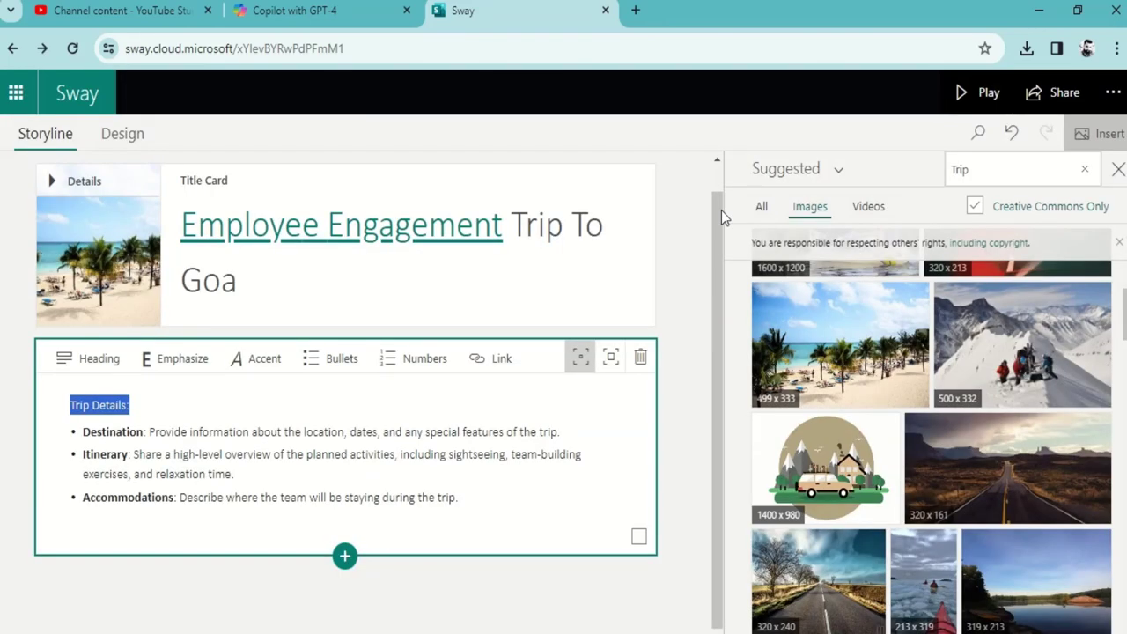
click(345, 563)
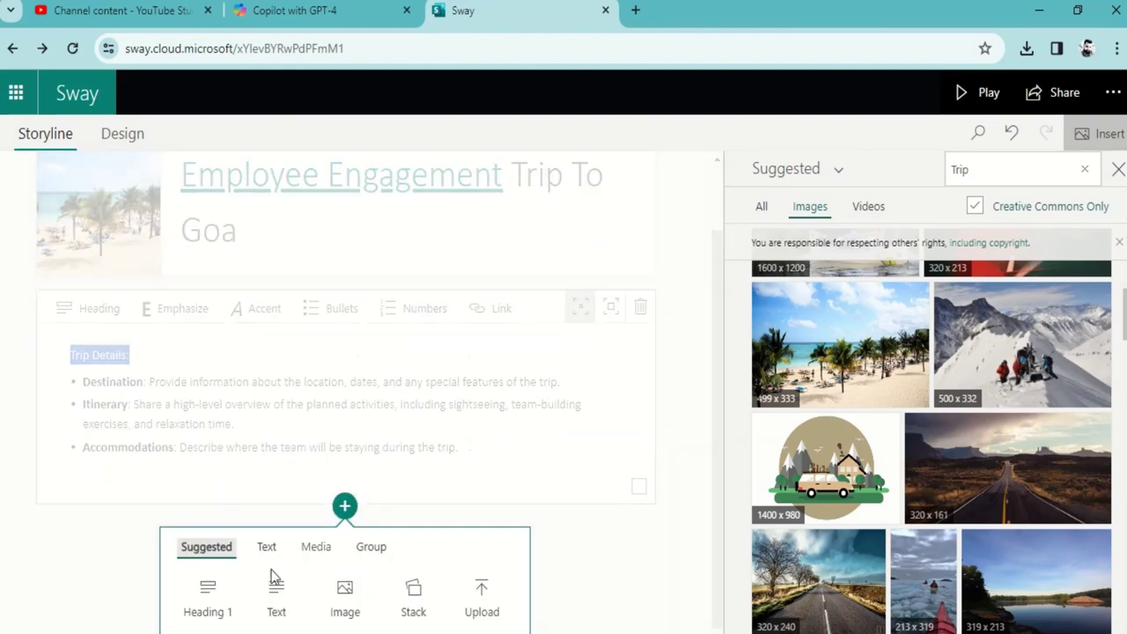
click(331, 15)
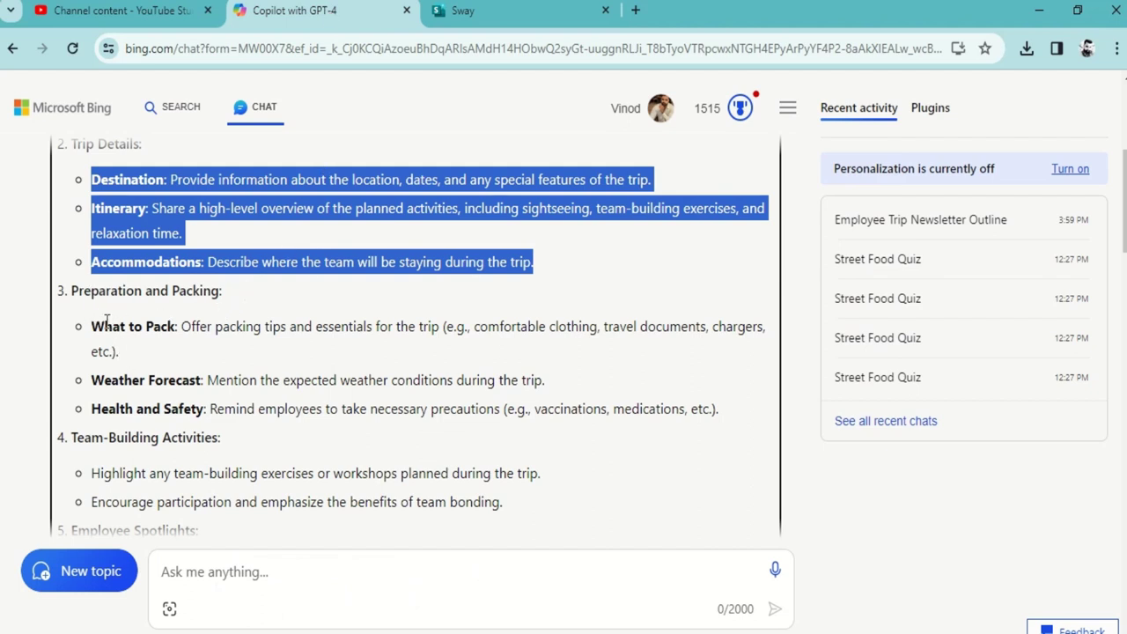
drag(71, 291, 720, 415)
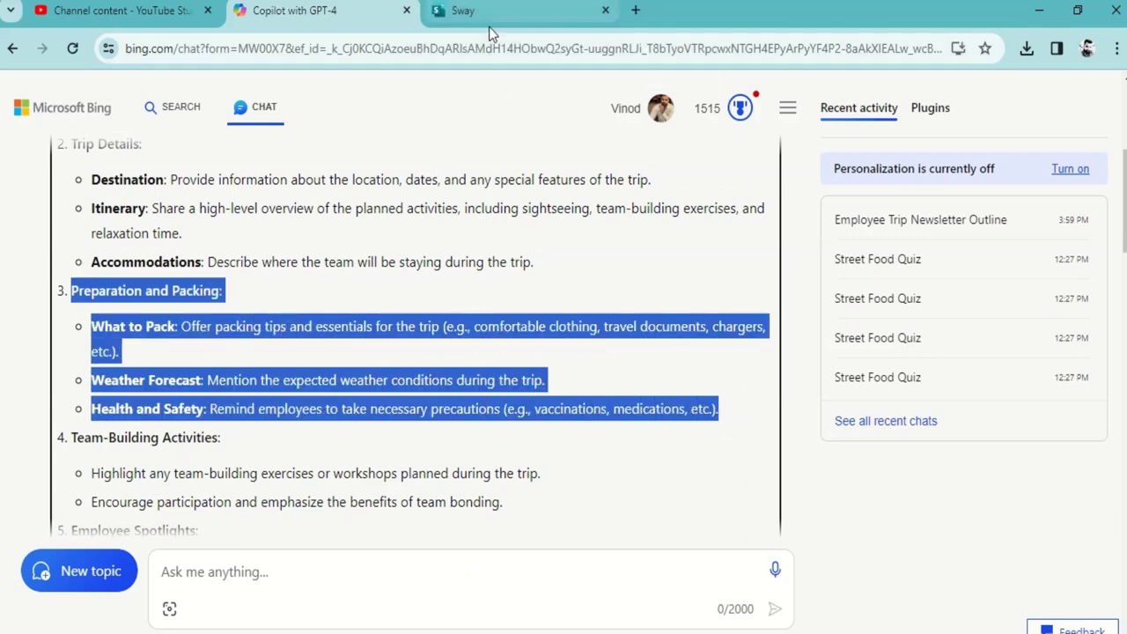
Step: Back in Sway, add an empty image card below the Trip Details card
click(489, 12)
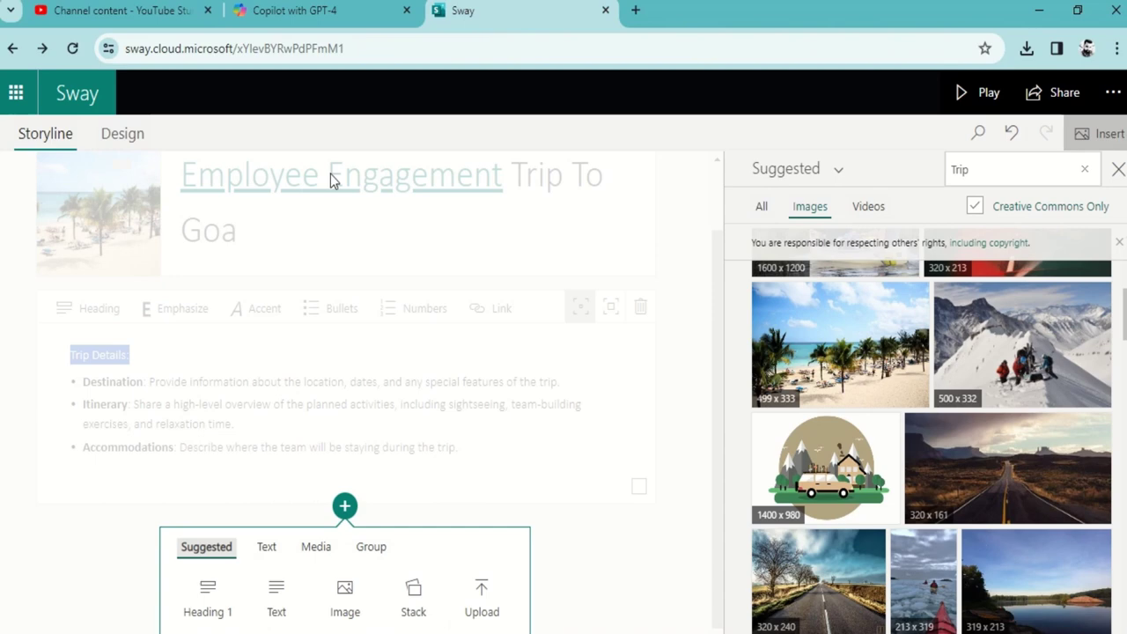
click(317, 550)
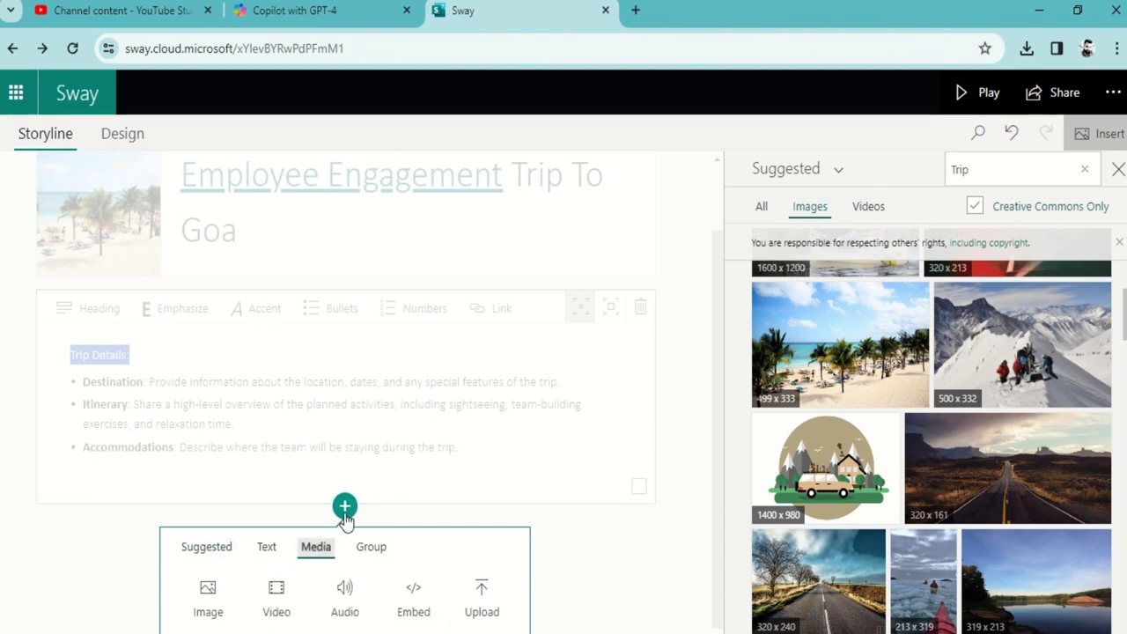
click(211, 595)
Step: Paste the Preparation and Packing text, with numbered lines for packing, Weather Forecast and Health and Safety
click(283, 481)
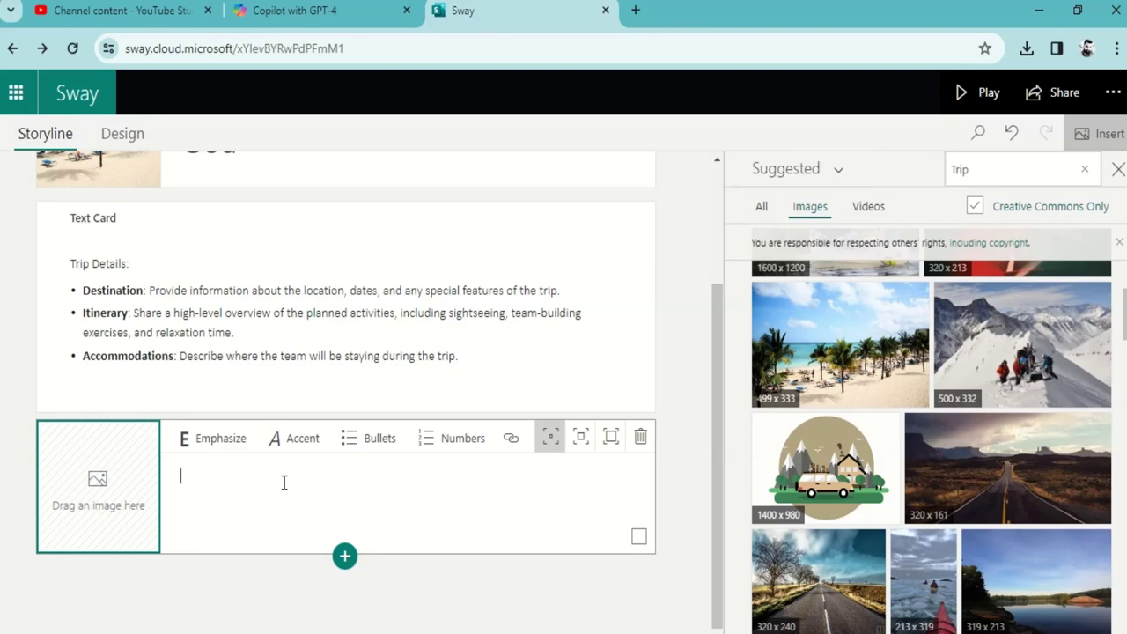
text(Preparation and Packing:What to Pack: Offer packing tips and essentials for the trip (e.g., comfortable clothing, travel documents, chargers, etc.).Weather Forecast: Mention the expected weather conditions during the trip.Health and Safety: Remind employees to take necessary precautions (e.g., vaccinations, medications, etc.).)
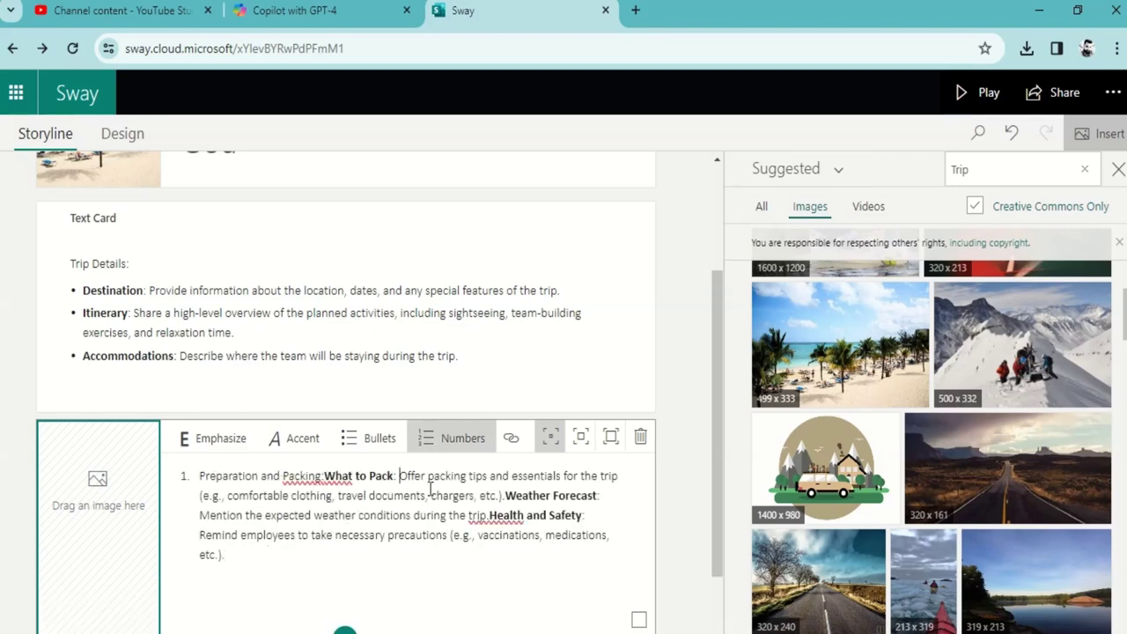
key(Return)
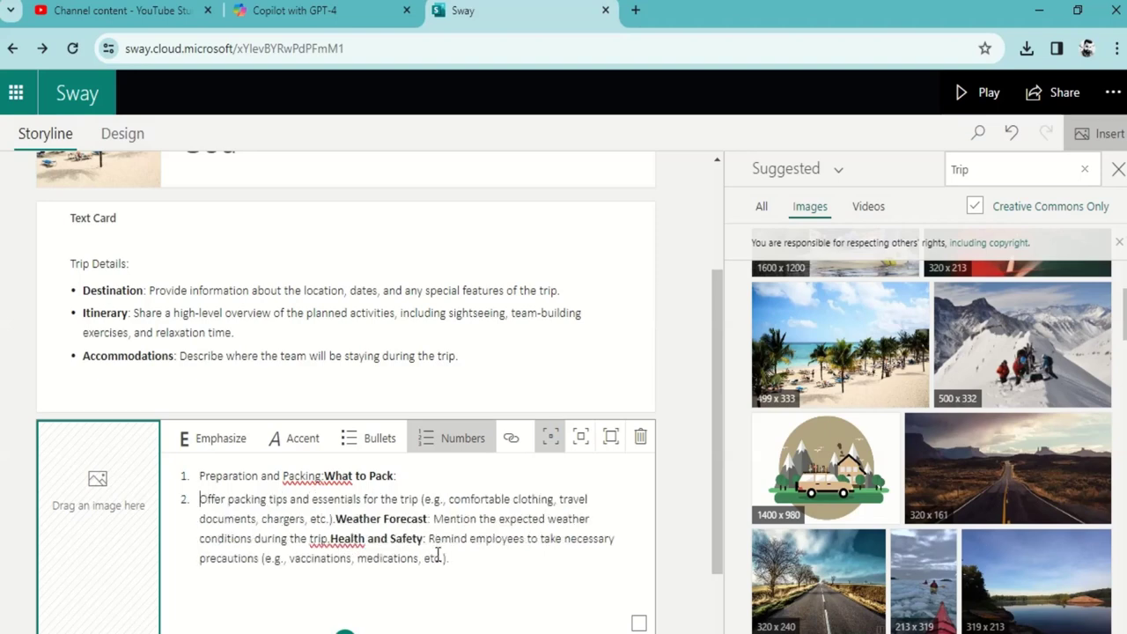
key(Return)
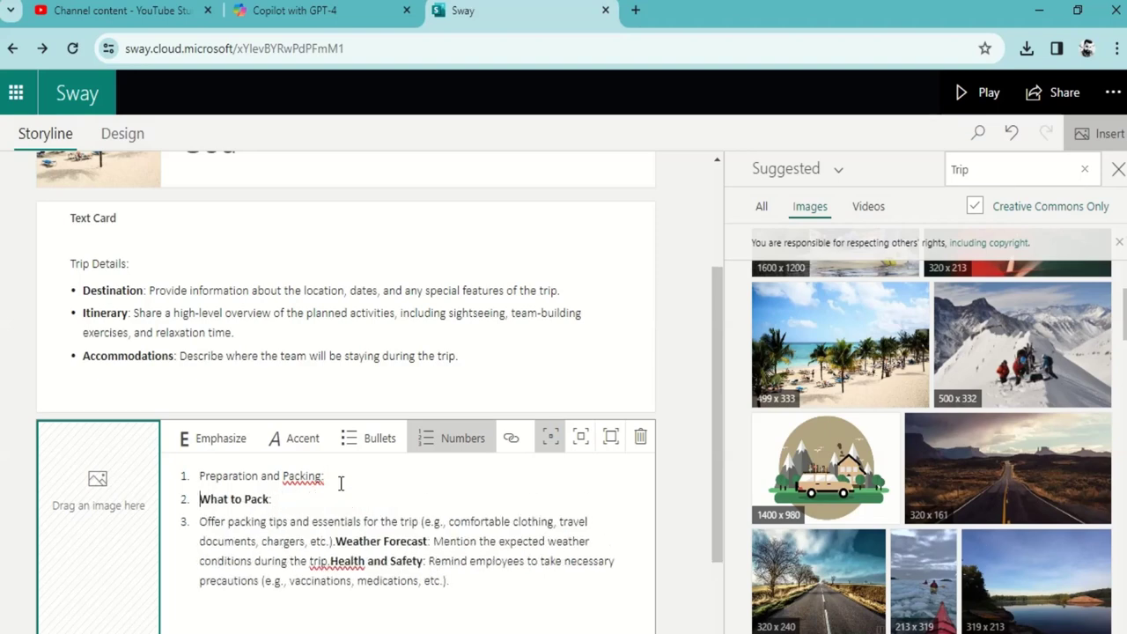
click(273, 499)
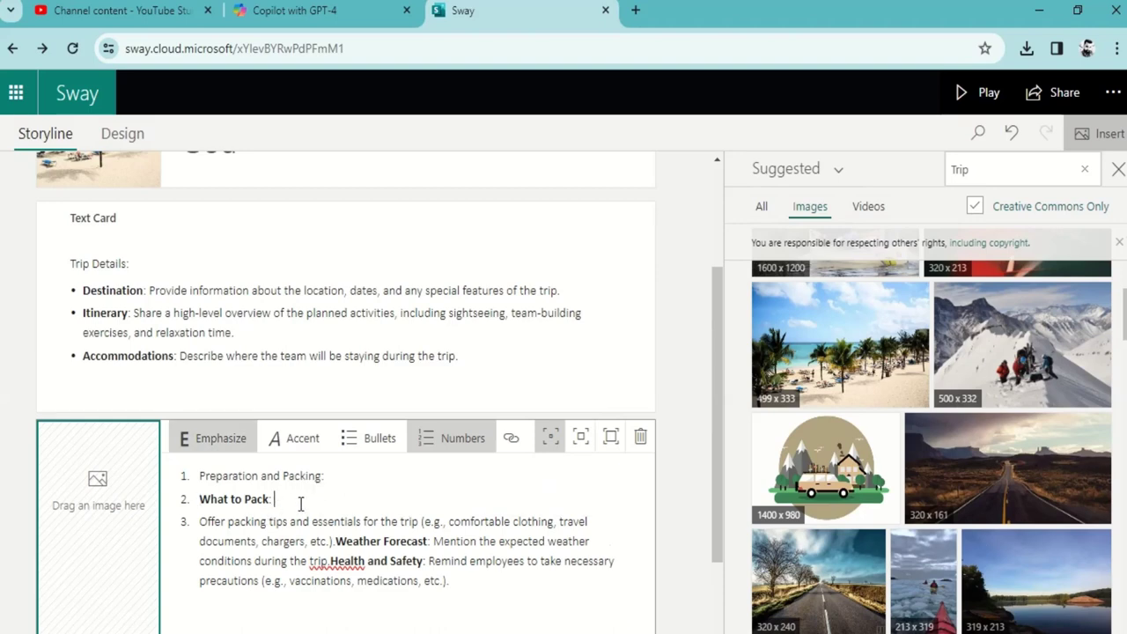
key(Delete)
click(414, 519)
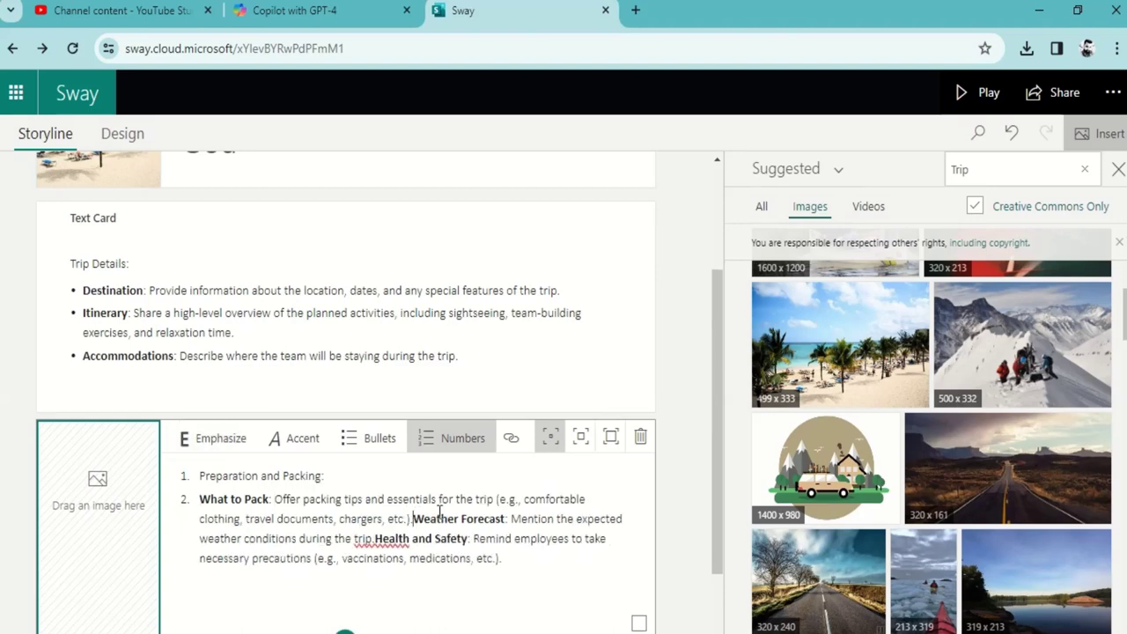
key(Return)
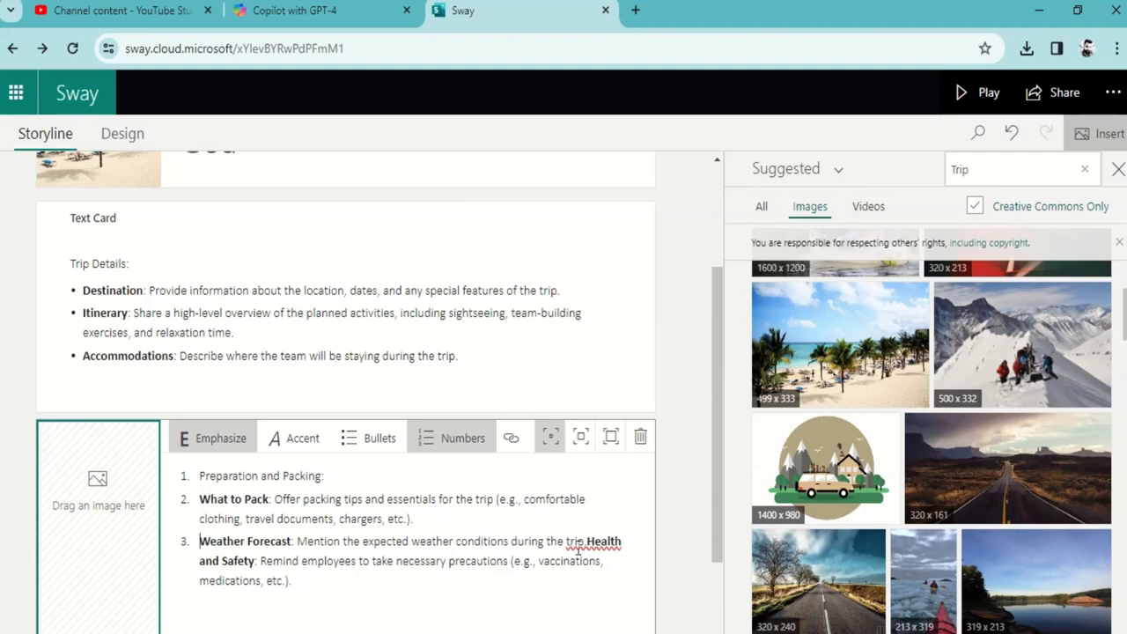
key(Return)
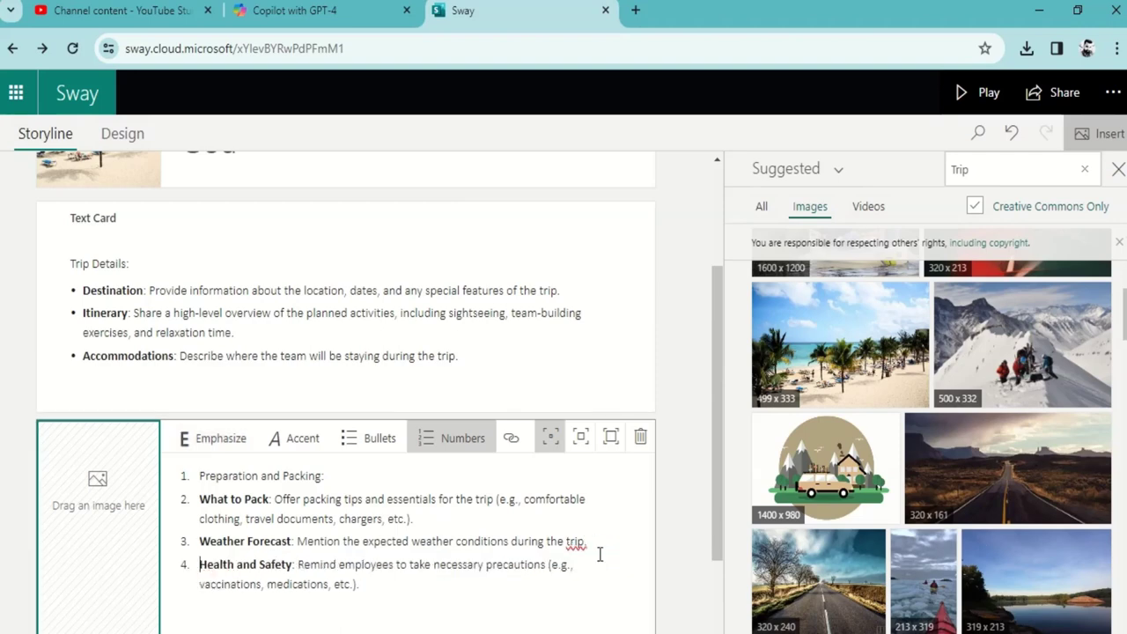
Step: Remove numbering from the Preparation and Packing heading and make it bold
click(215, 479)
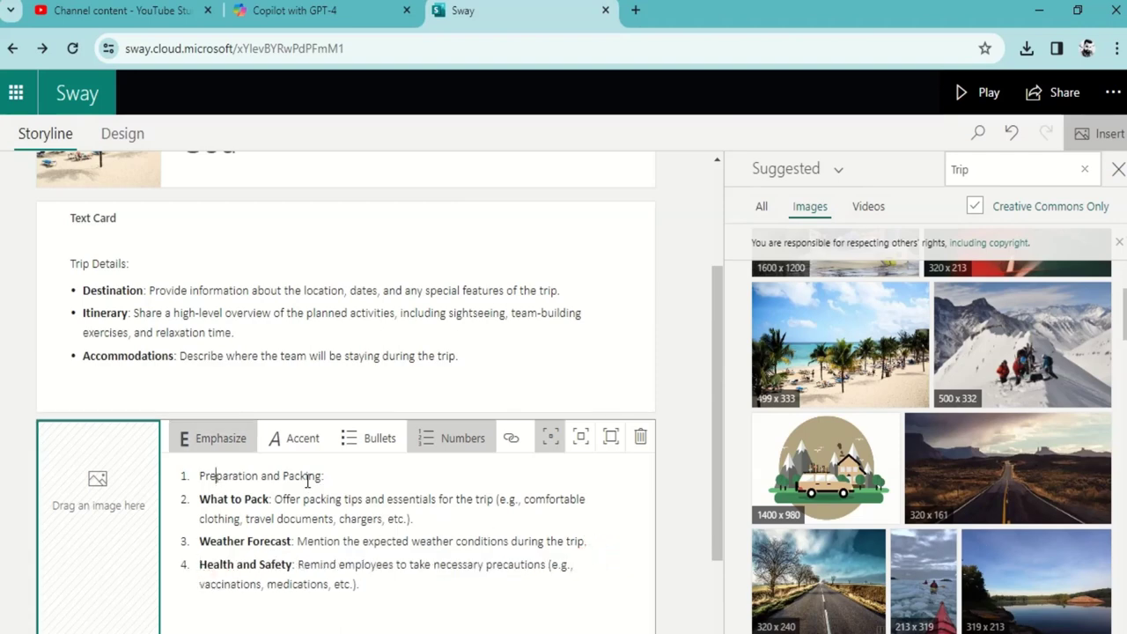
click(426, 451)
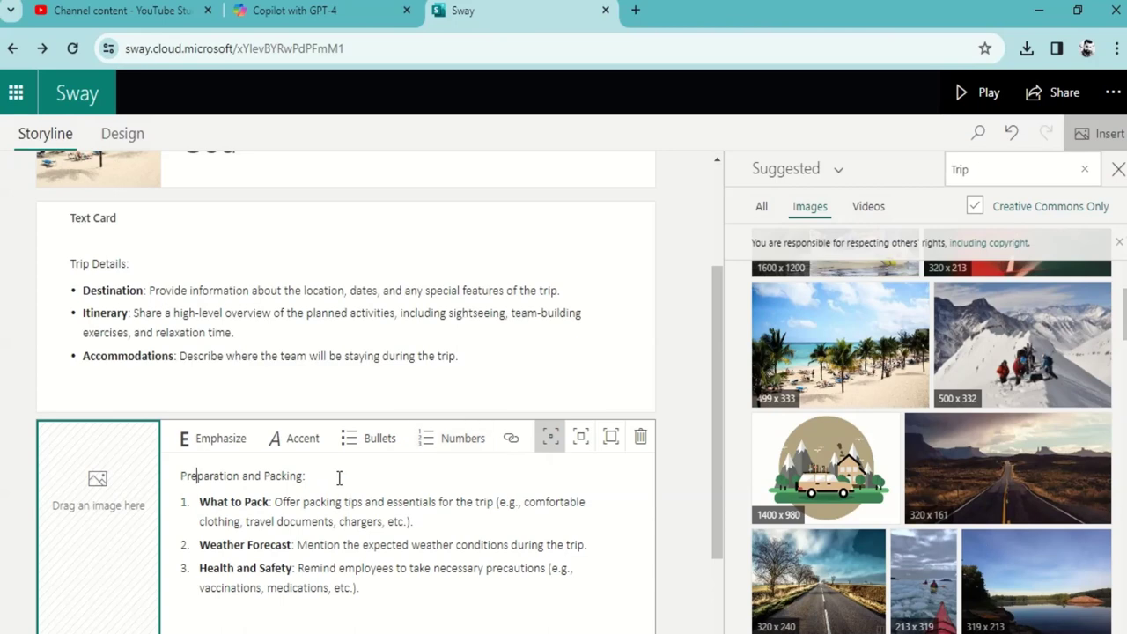
drag(339, 477, 154, 478)
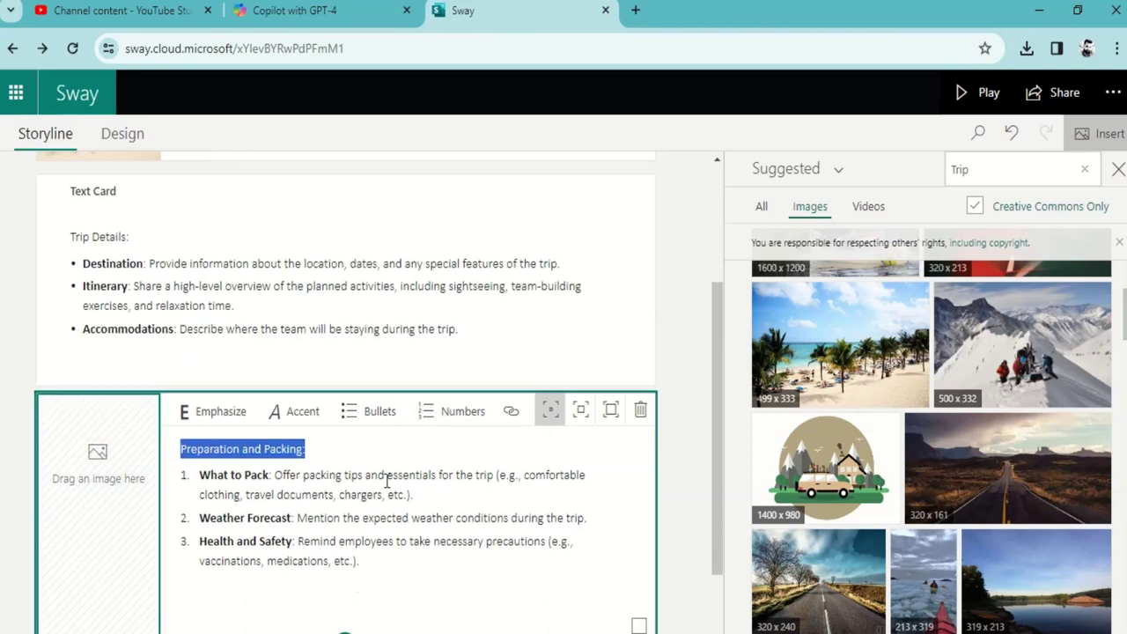
key(ctrl+b)
click(342, 447)
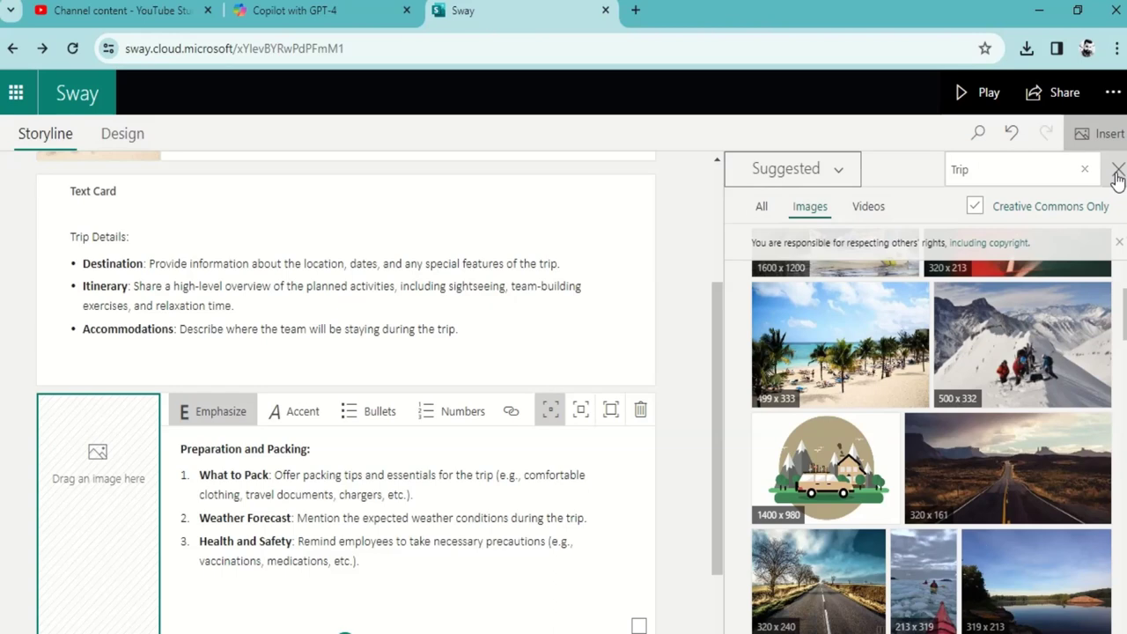
Step: Search image suggestions for 'packaging' for the card's empty picture slot and browse the results
click(1117, 171)
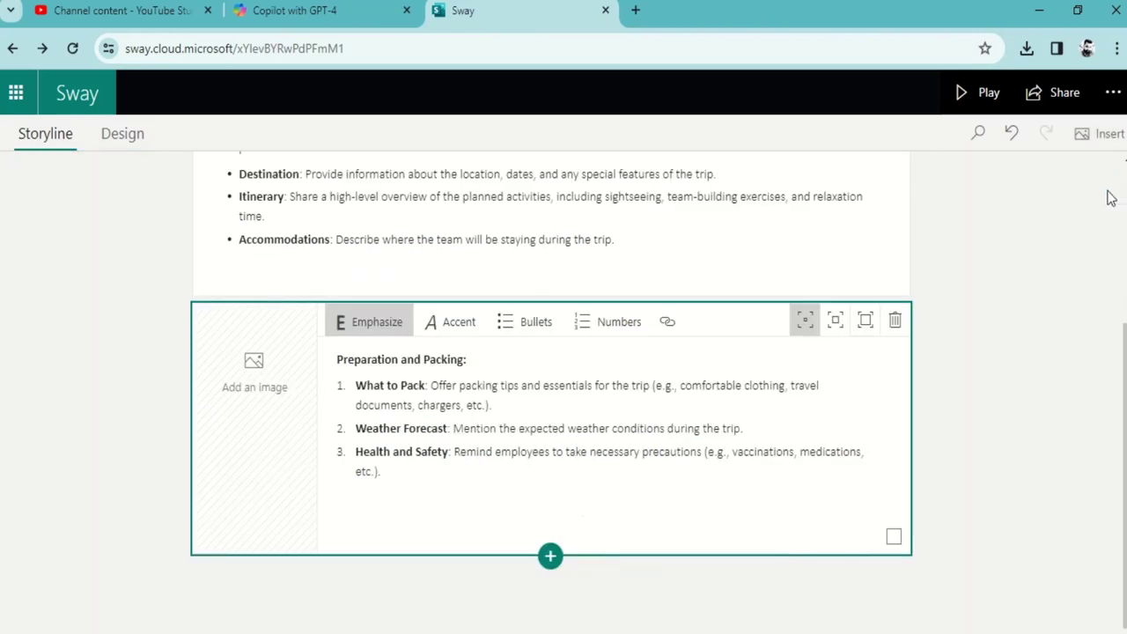
click(250, 376)
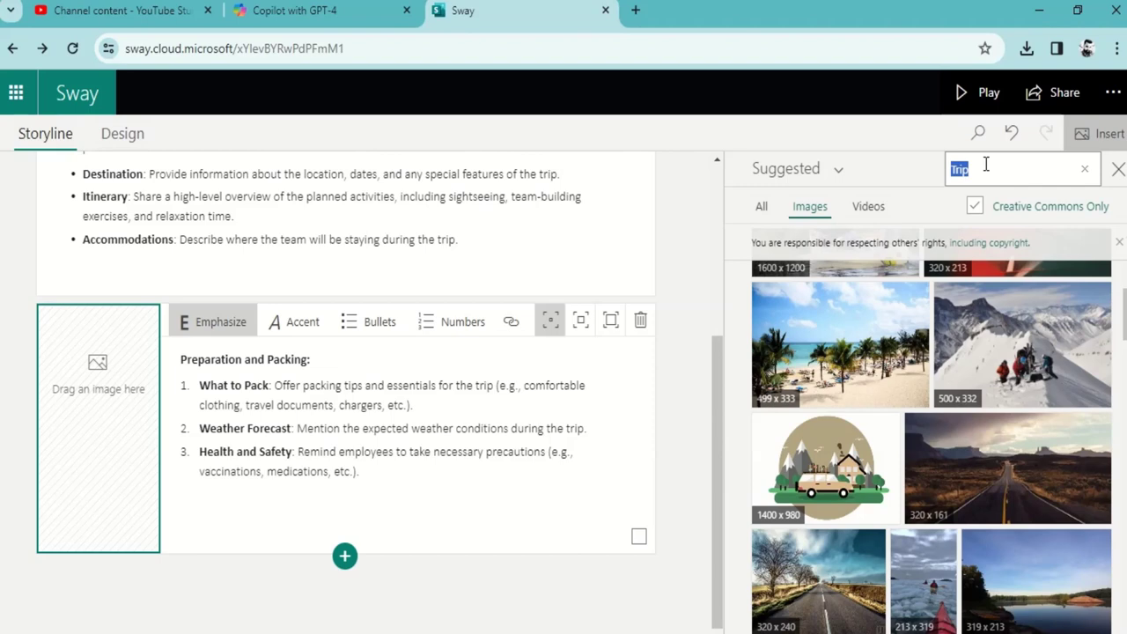
text(packagi)
text(ng)
key(Return)
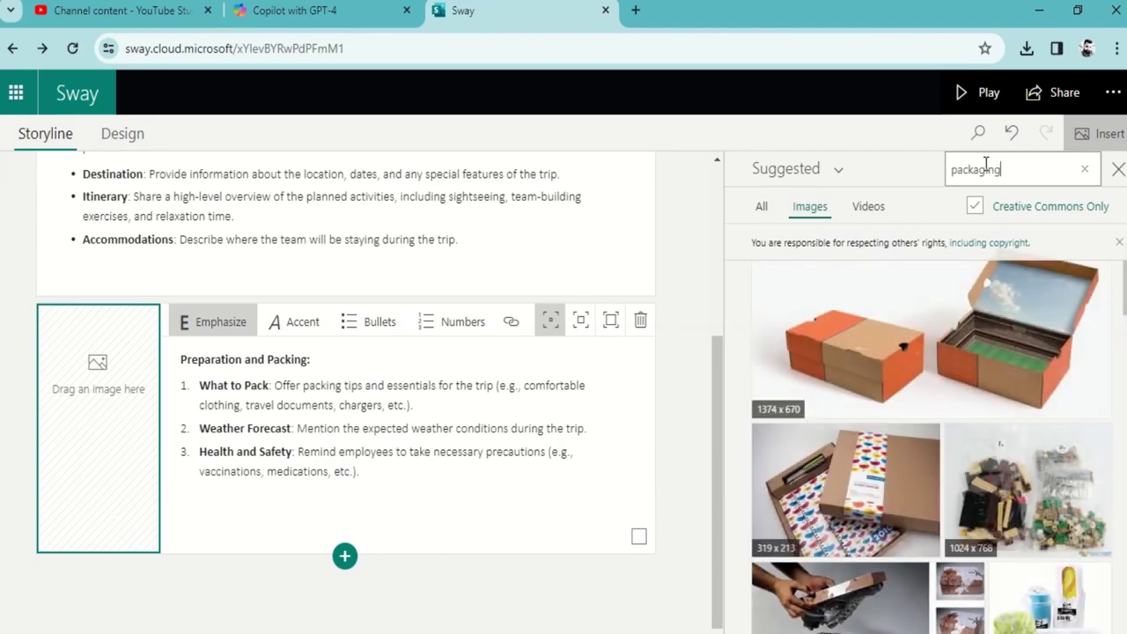
scroll(967, 384, down, 5)
scroll(967, 385, down, 5)
scroll(967, 384, down, 5)
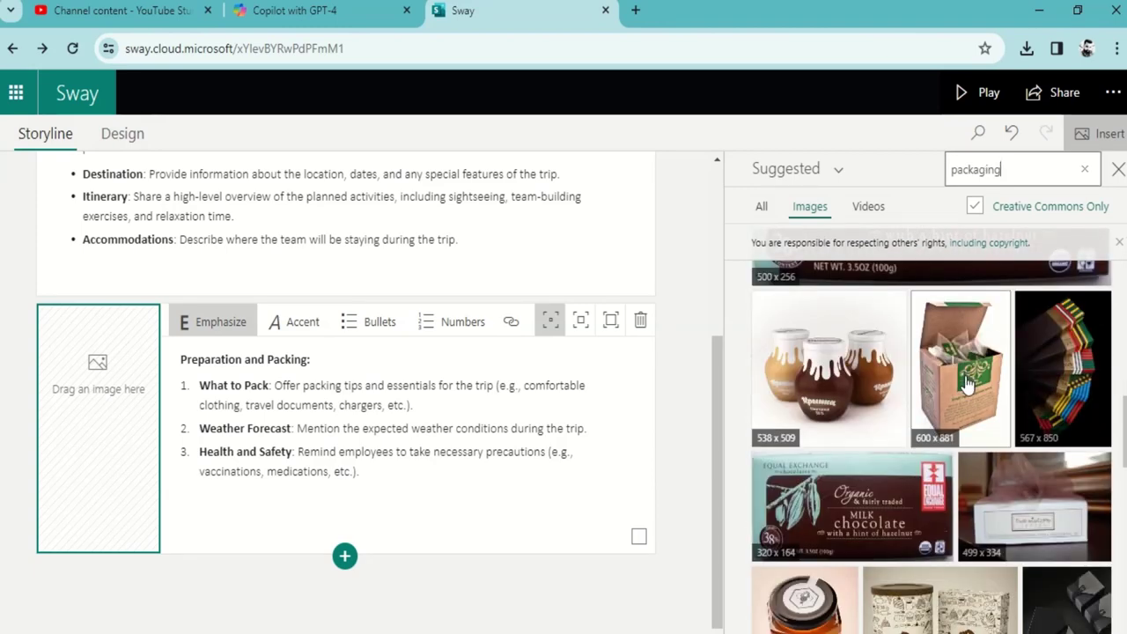